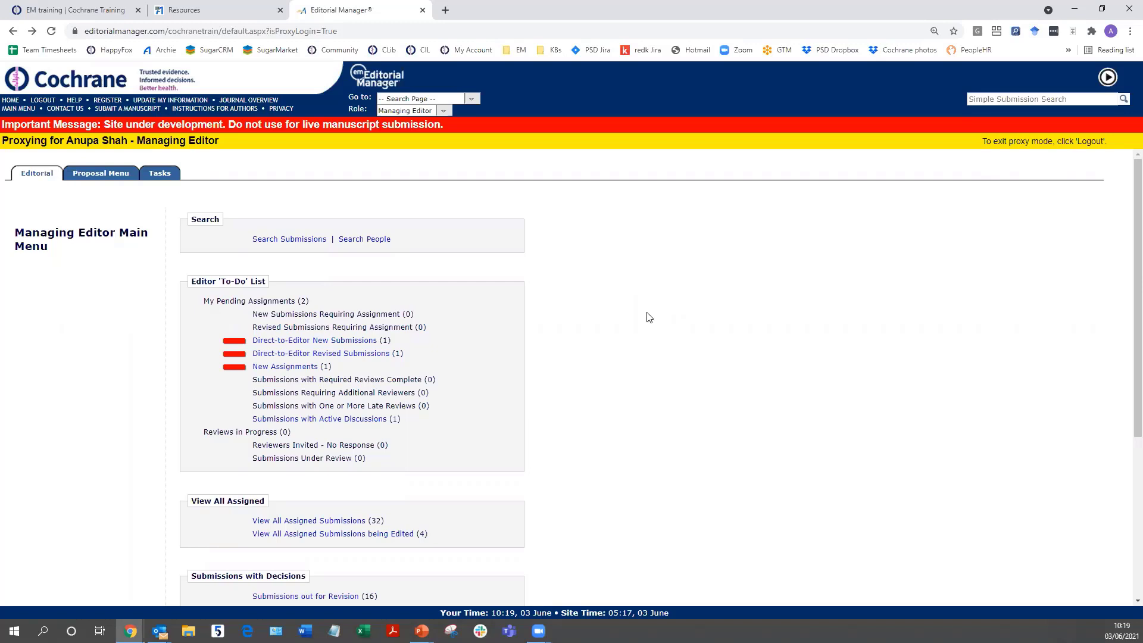
- Search all people records for e-mail addresses that contain the test accounts' shared partial address
left_click(372, 241)
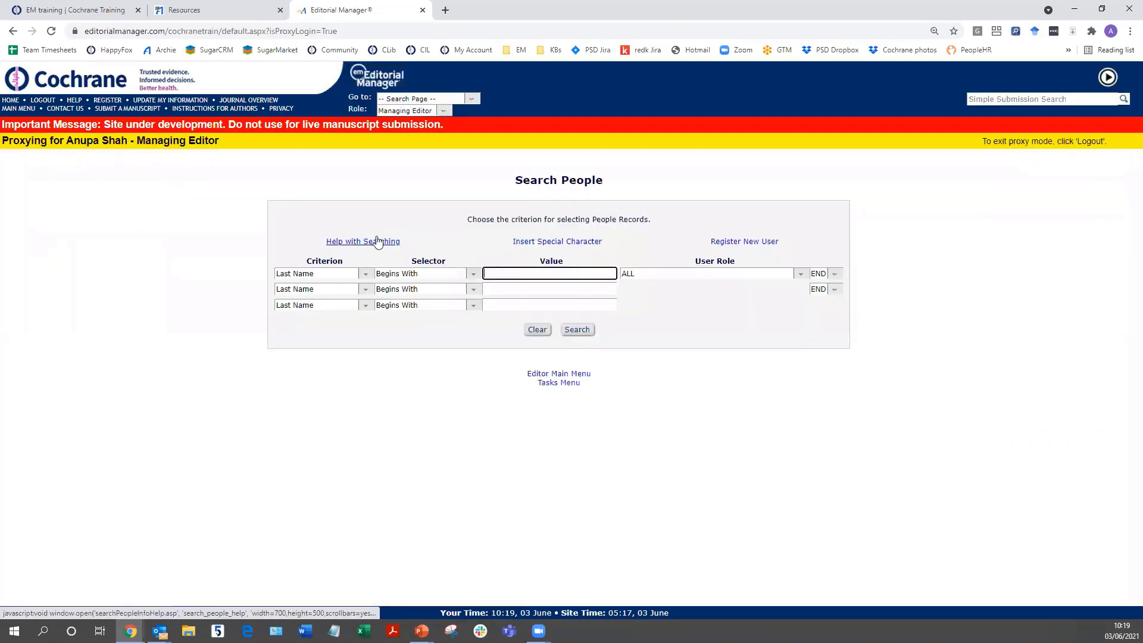
left_click(322, 276)
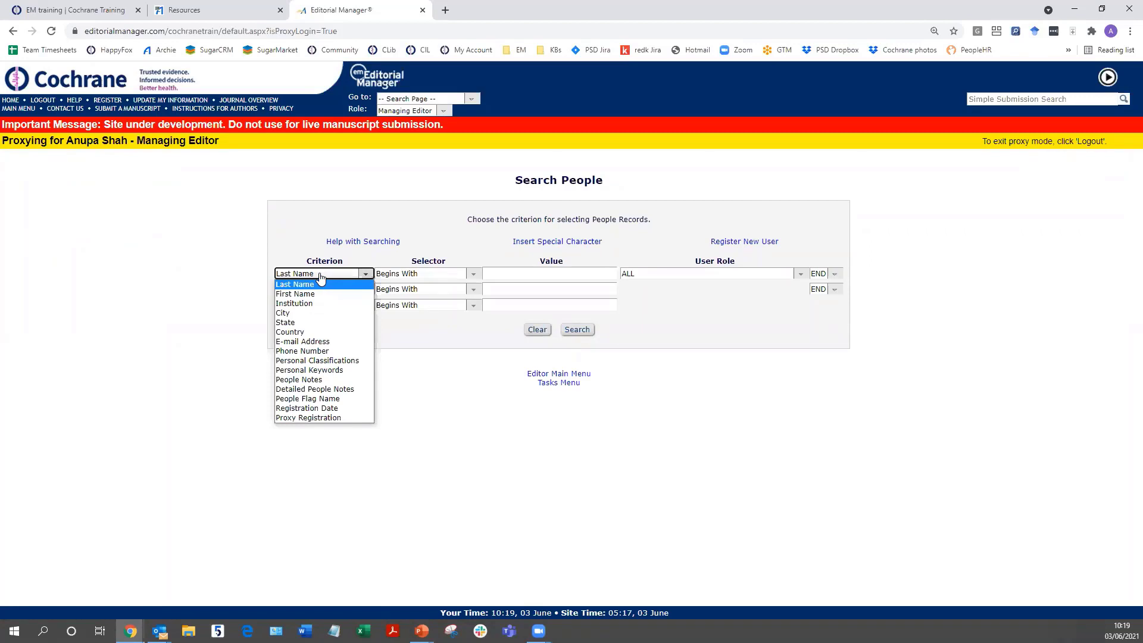
left_click(328, 342)
left_click(474, 273)
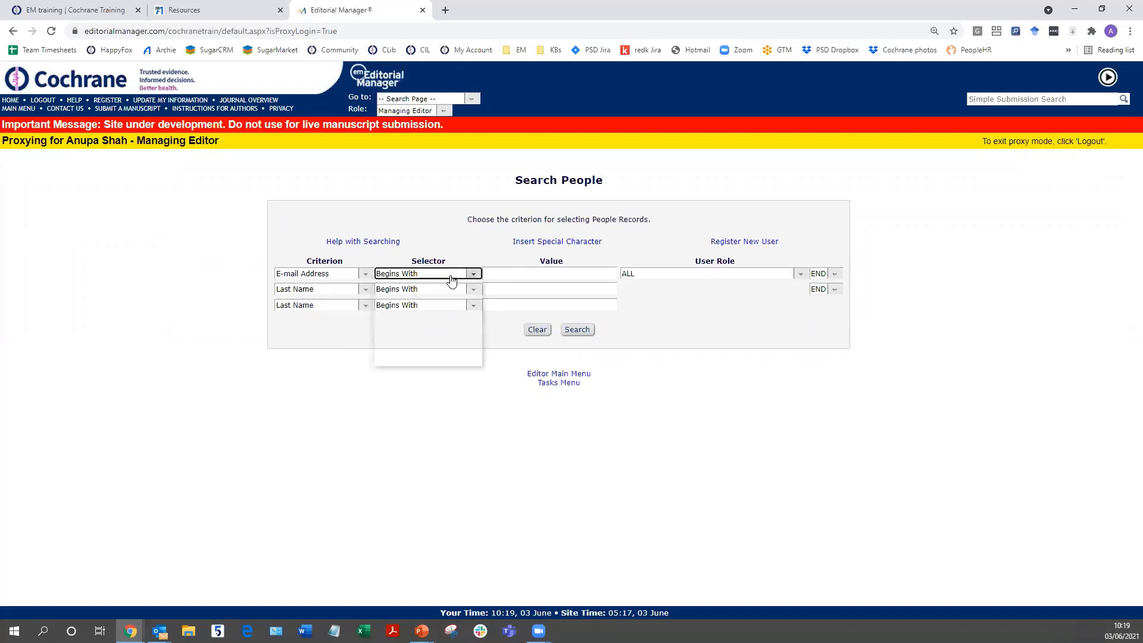
left_click(393, 350)
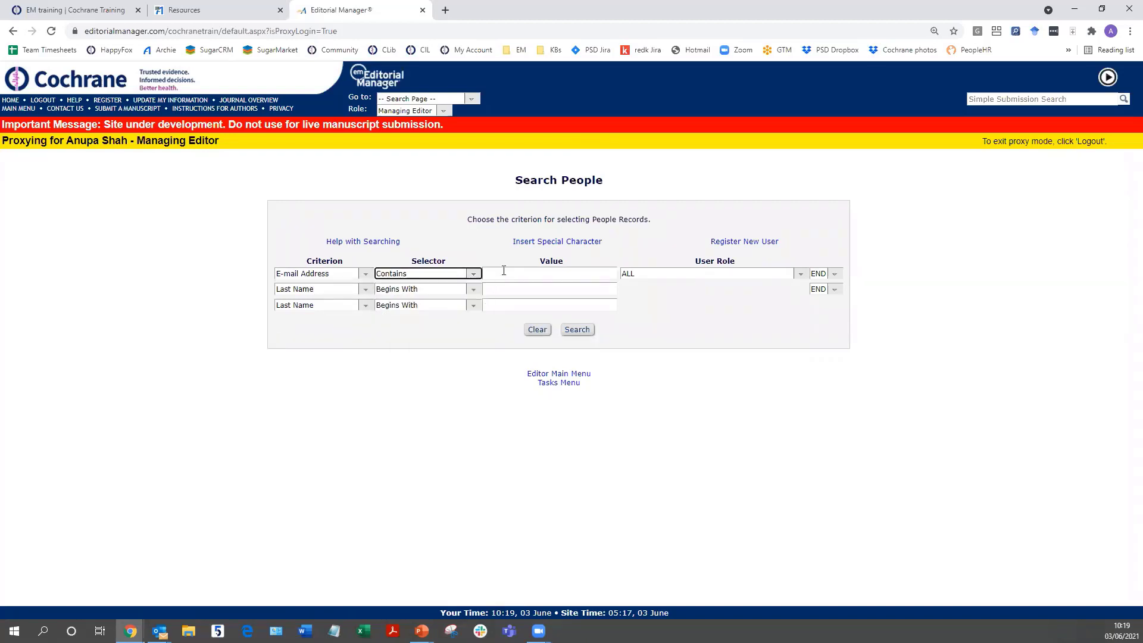
left_click(505, 275)
left_click(506, 361)
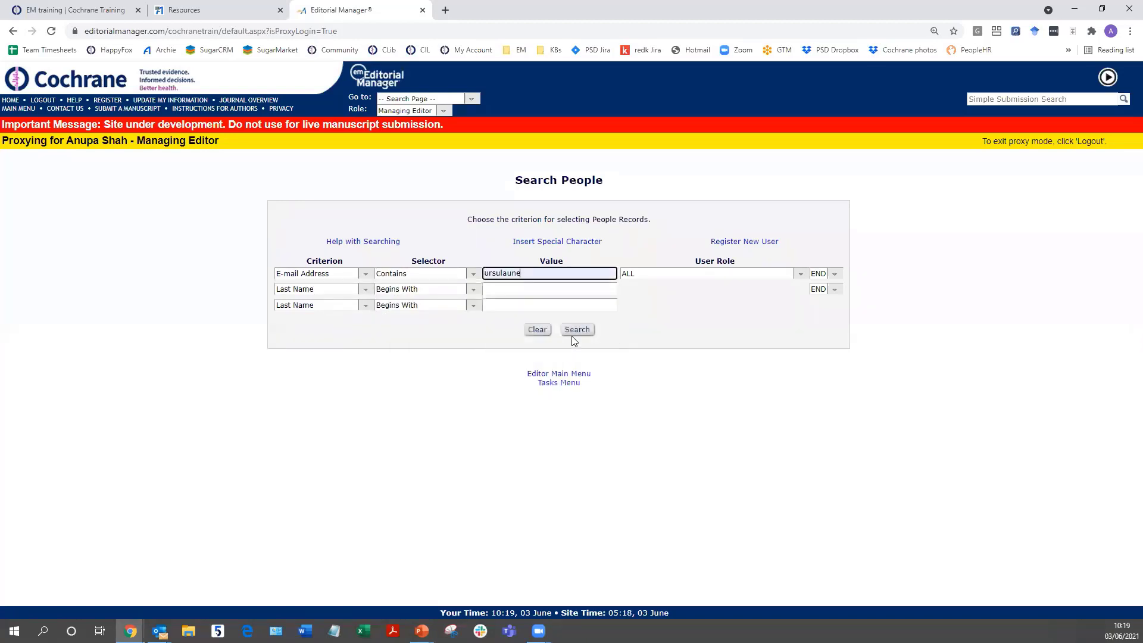
left_click(574, 332)
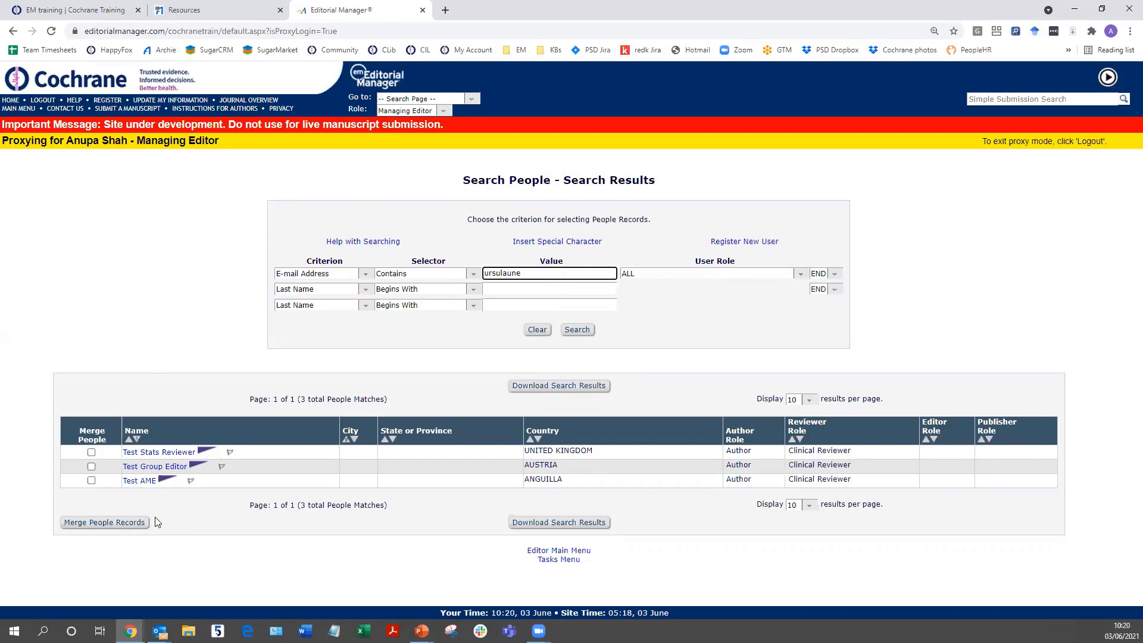
- Open the Test AME record and set its editorial role to Assistant Managing Editor, accepting the editor role assignment
left_click(139, 482)
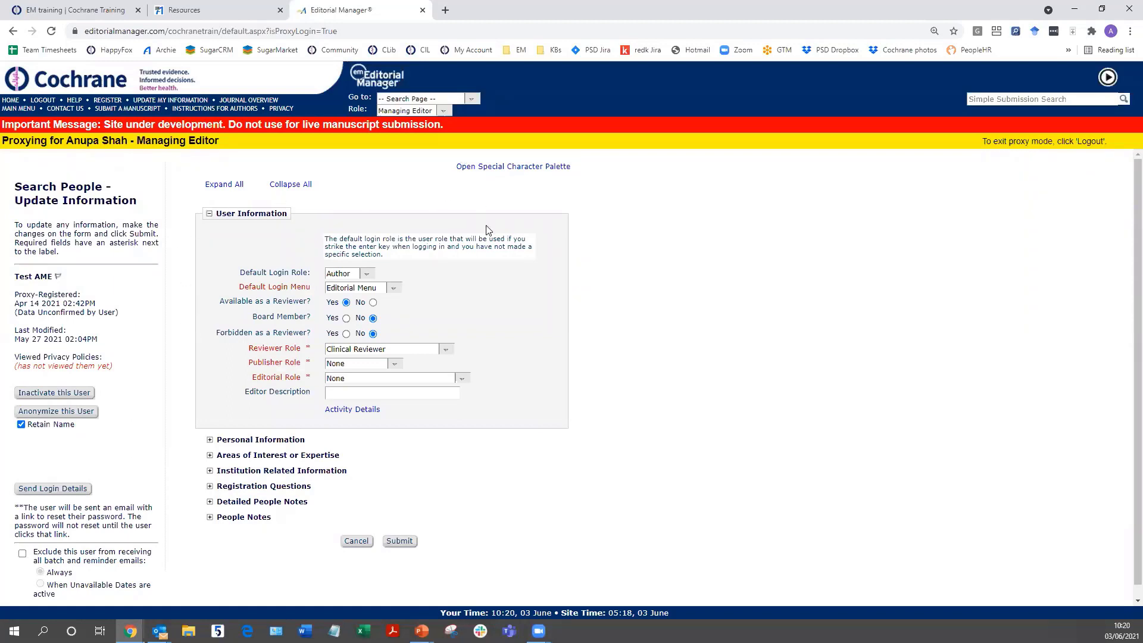
left_click(368, 277)
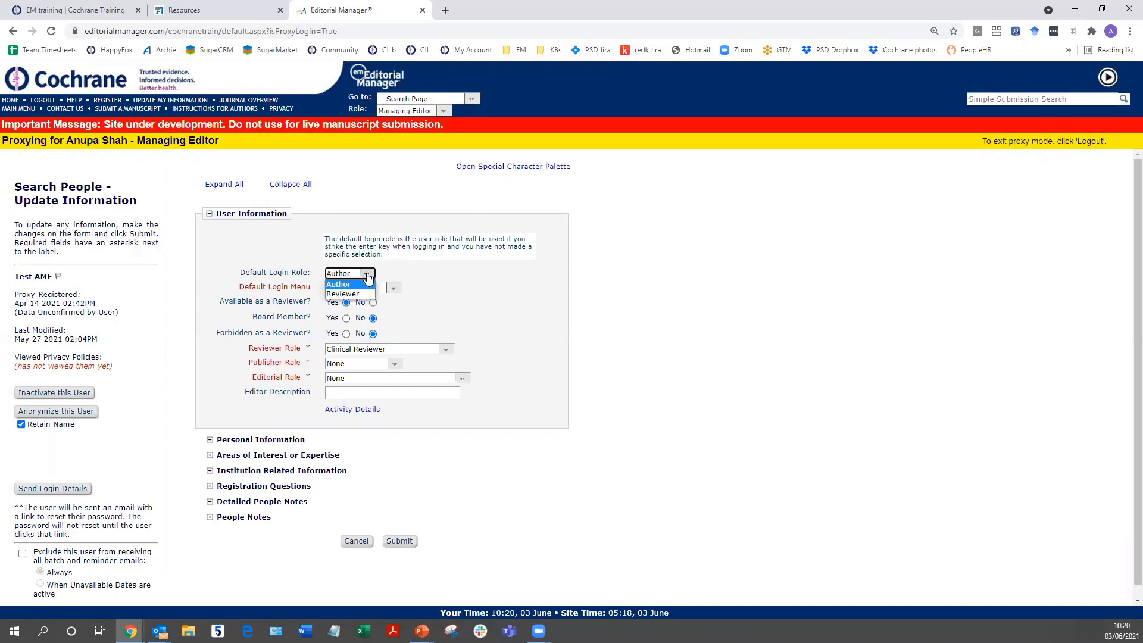
left_click(366, 275)
left_click(359, 379)
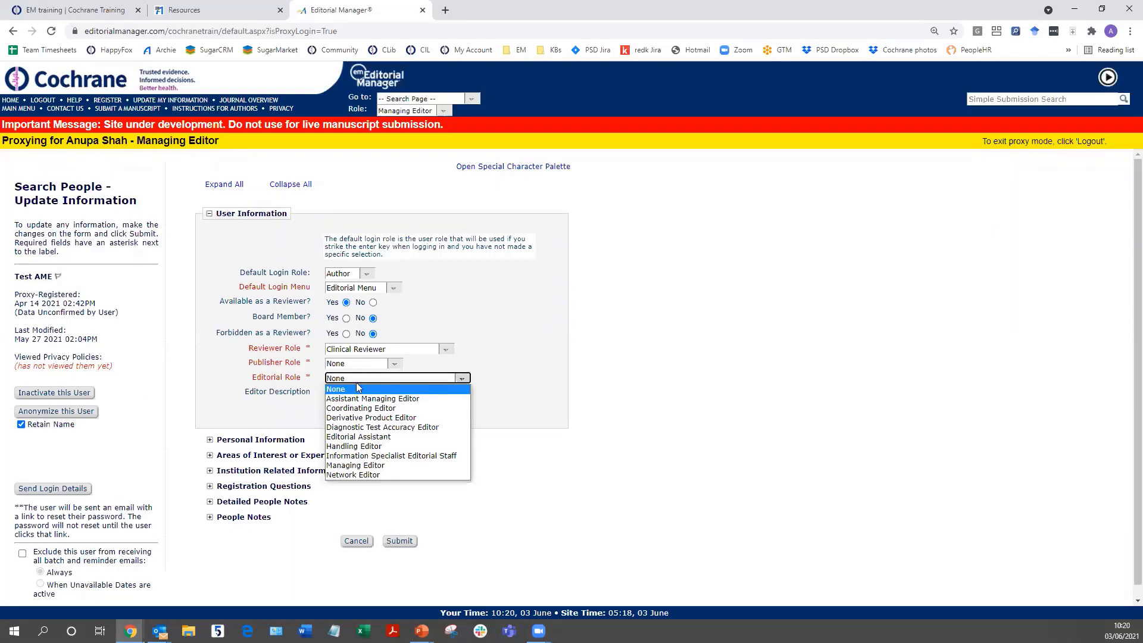
left_click(356, 399)
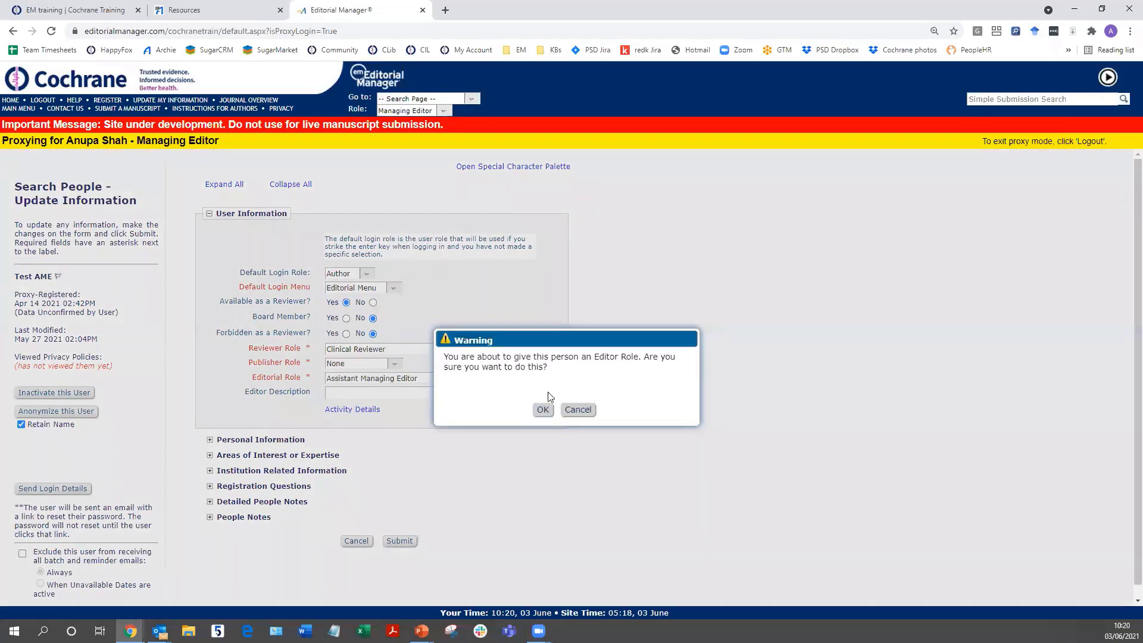
left_click(544, 410)
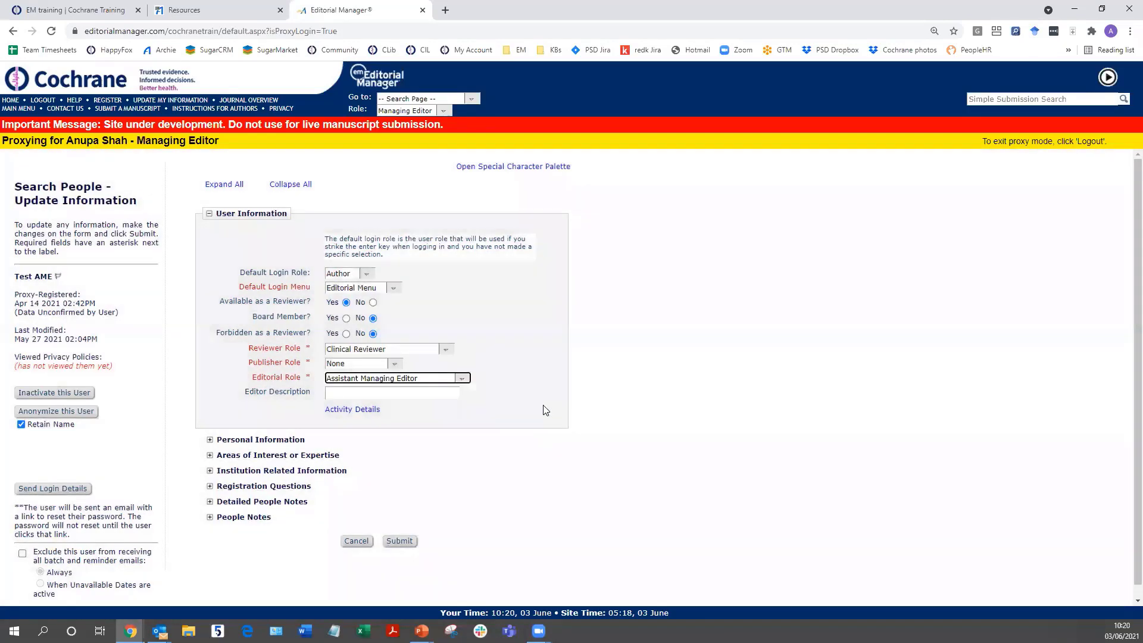
- Mark Test AME as a board member and submit the record without the missing required fields, returning to the people search results
left_click(364, 274)
left_click(396, 269)
left_click(346, 318)
scroll(228, 386, "down", 1)
left_click(399, 530)
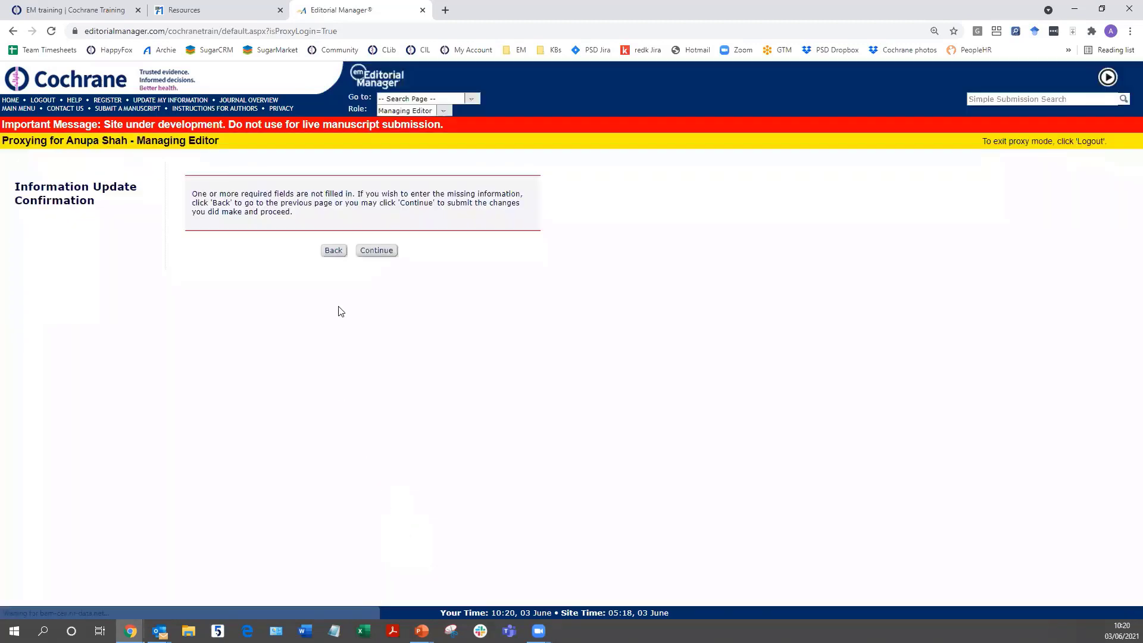
left_click(364, 253)
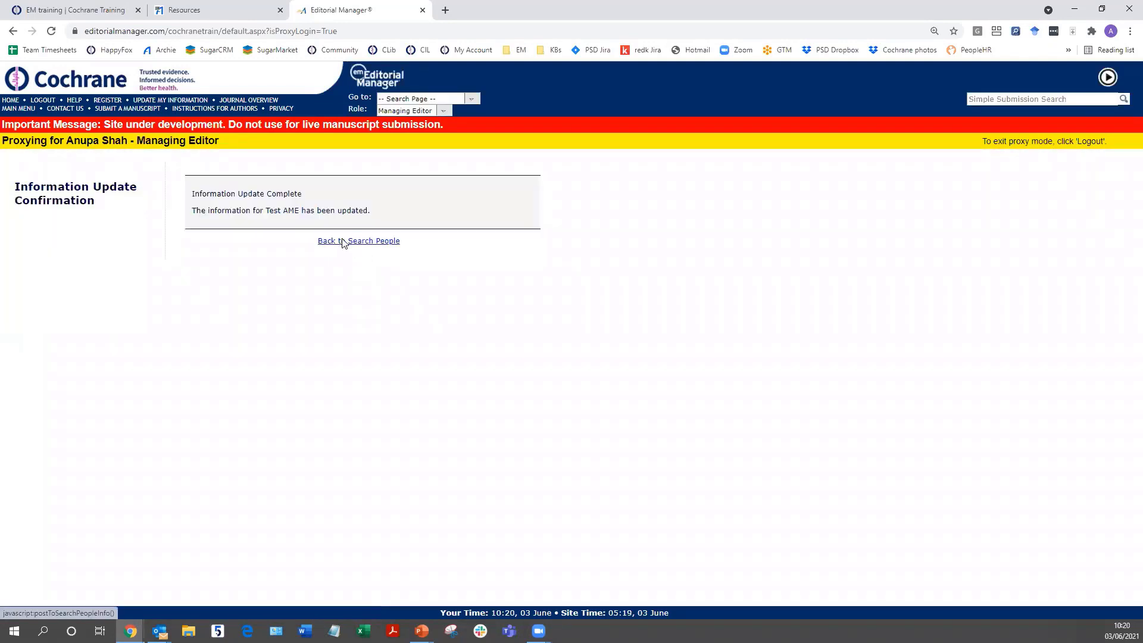
left_click(343, 241)
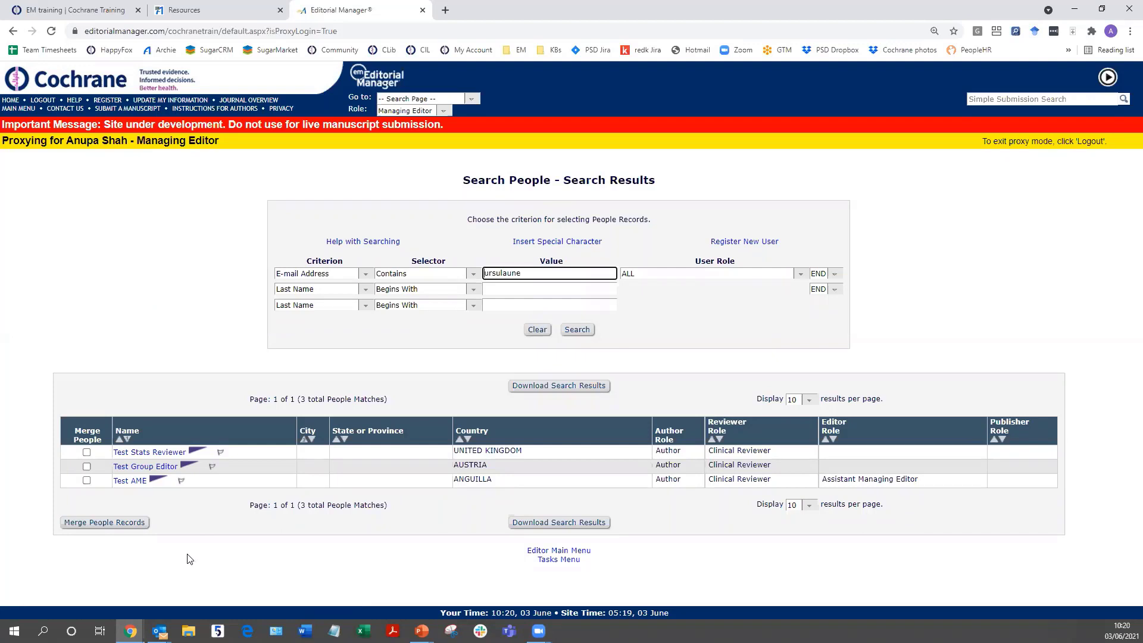
- Assign the Eyes and Vision people flag to Test AME and submit it
left_click(182, 482)
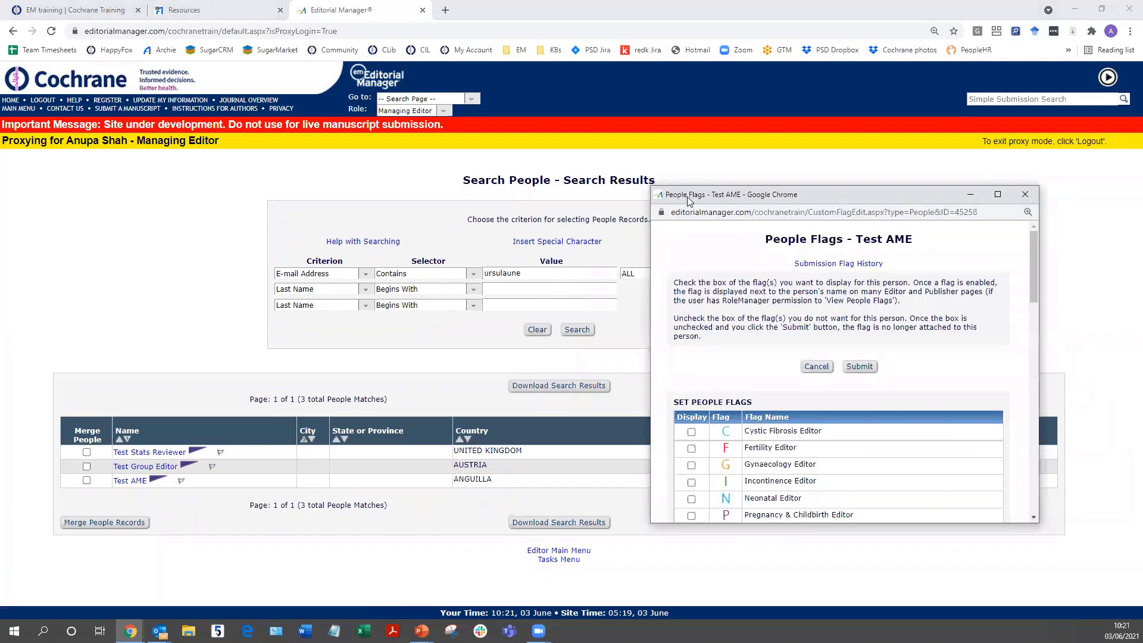
left_click_drag(689, 200, 236, 124)
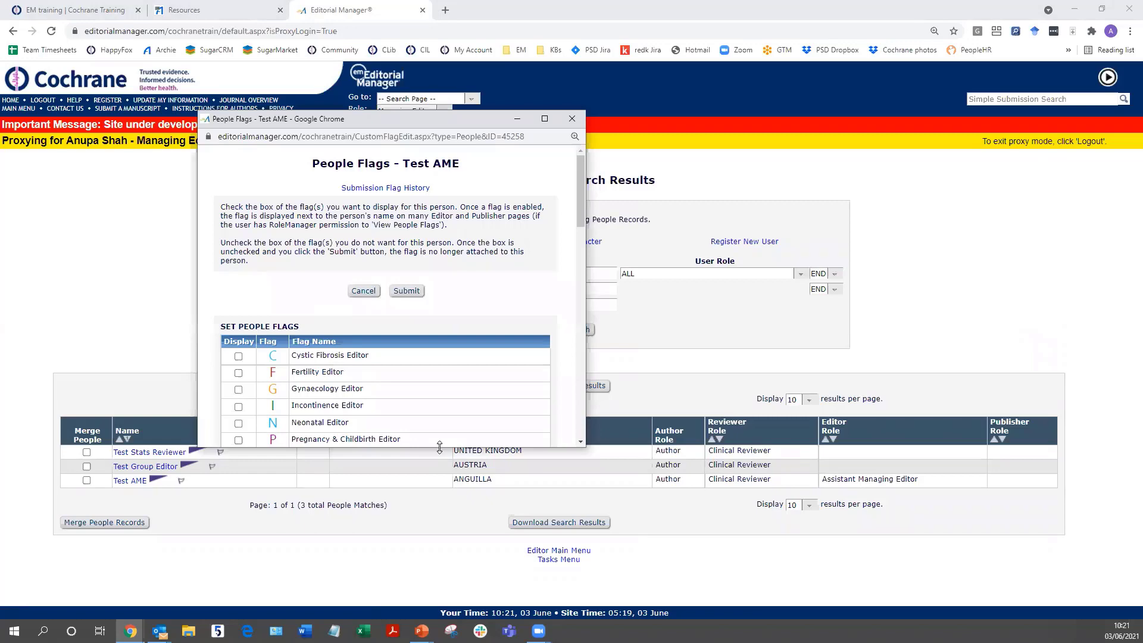
left_click_drag(440, 447, 461, 620)
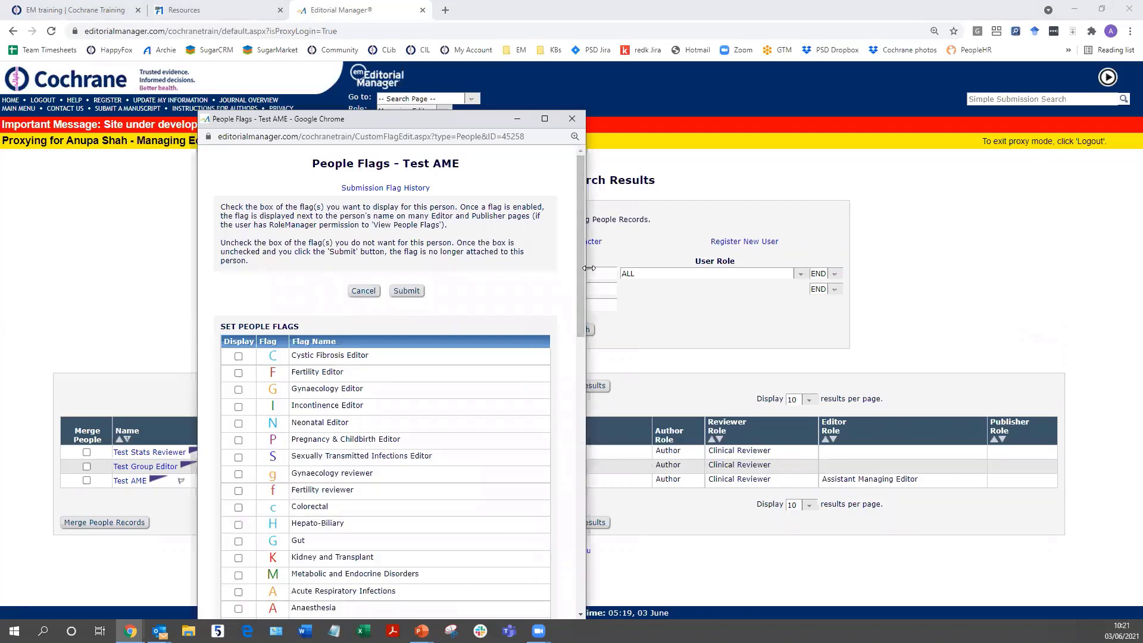
left_click_drag(589, 269, 794, 271)
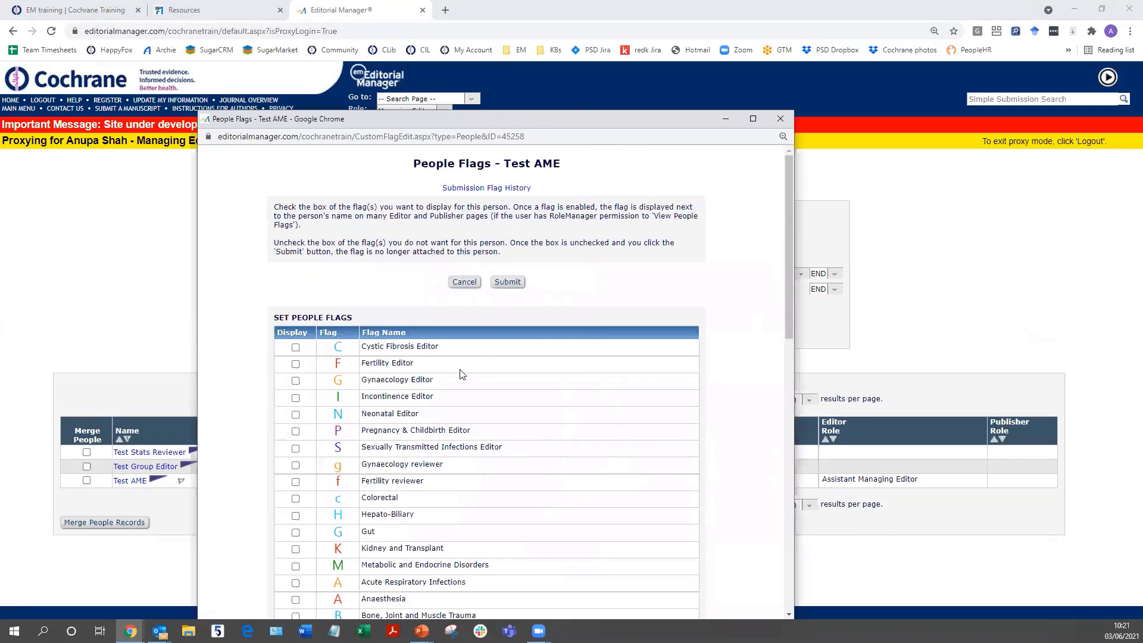
scroll(510, 386, "down", 4)
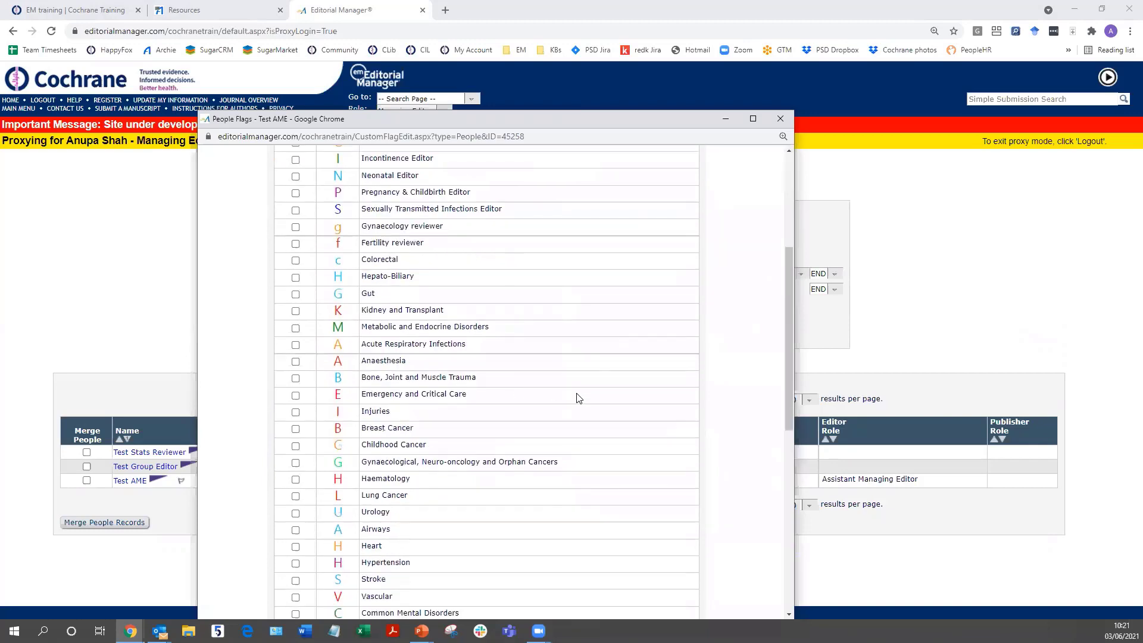
scroll(576, 398, "down", 5)
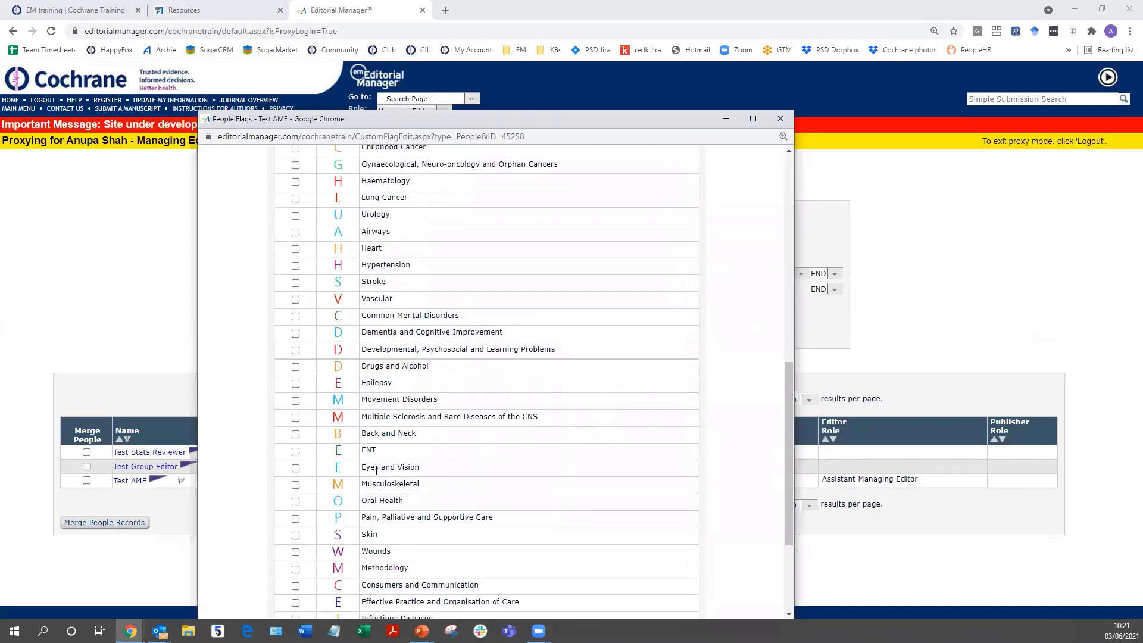
left_click(296, 468)
left_click_drag(784, 407, 789, 470)
left_click(508, 595)
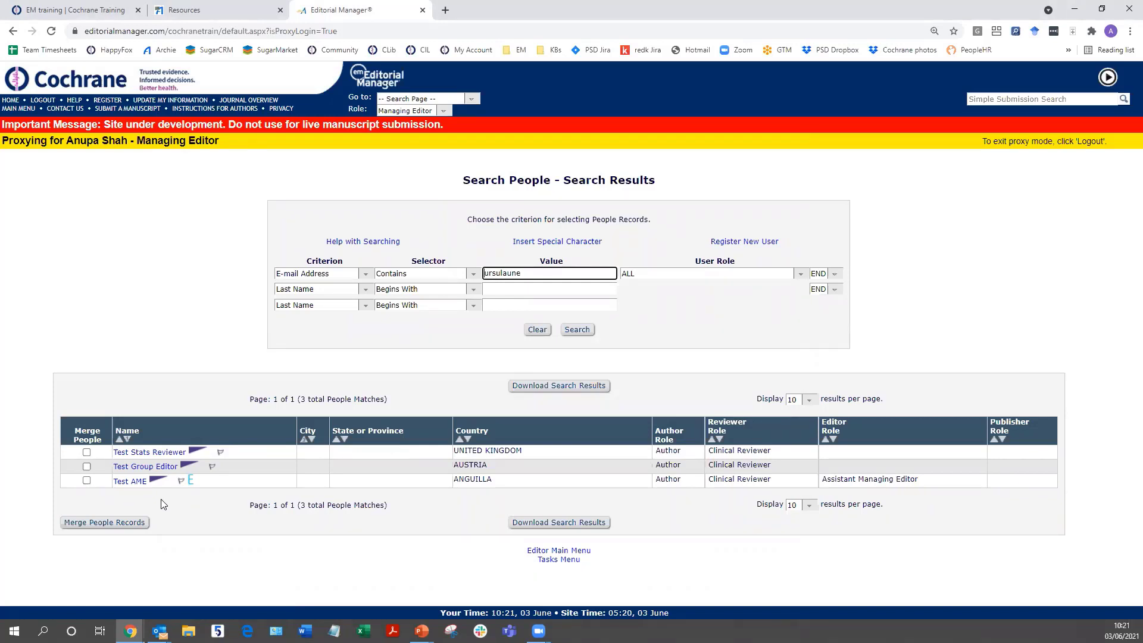
- Open the Test Group Editor record, mark it as a board member and set the reviewer role to Methods Reviewer
left_click(147, 468)
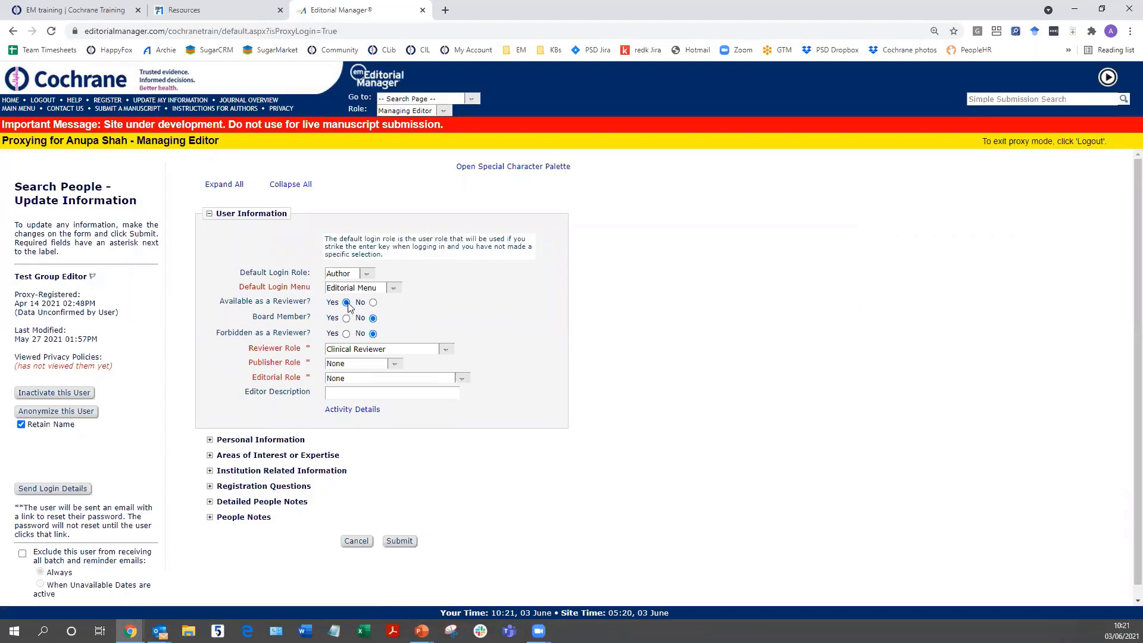
left_click(346, 318)
left_click(368, 352)
left_click(367, 399)
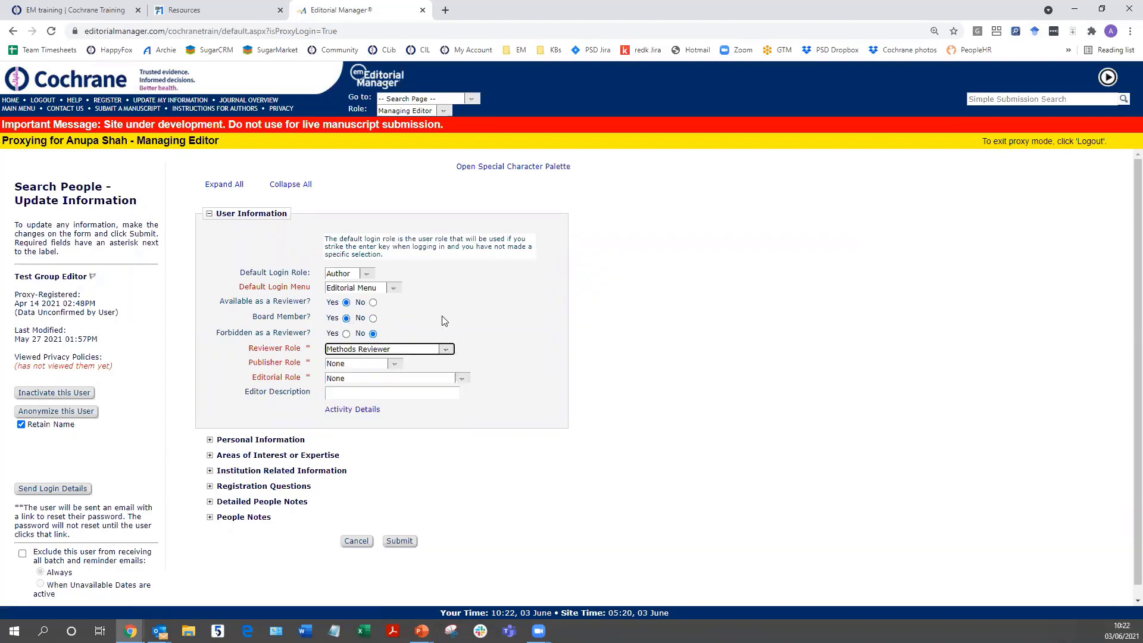
- Set Test Group Editor's editorial role to Handling Editor and submit the record, returning to the people search results
left_click(463, 378)
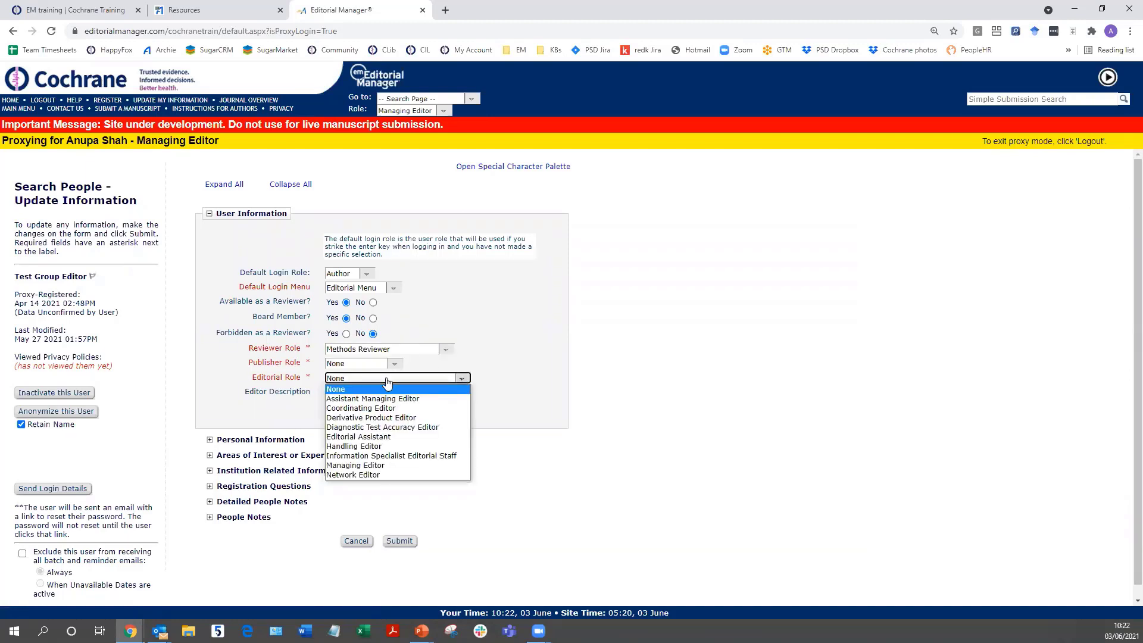
left_click(367, 446)
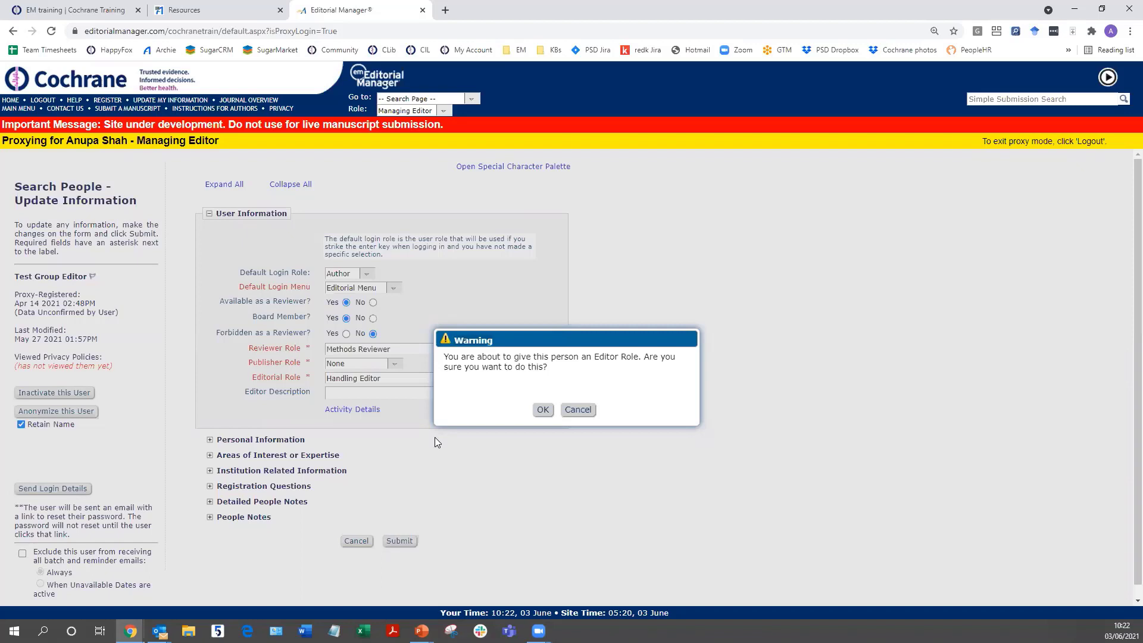
left_click(542, 409)
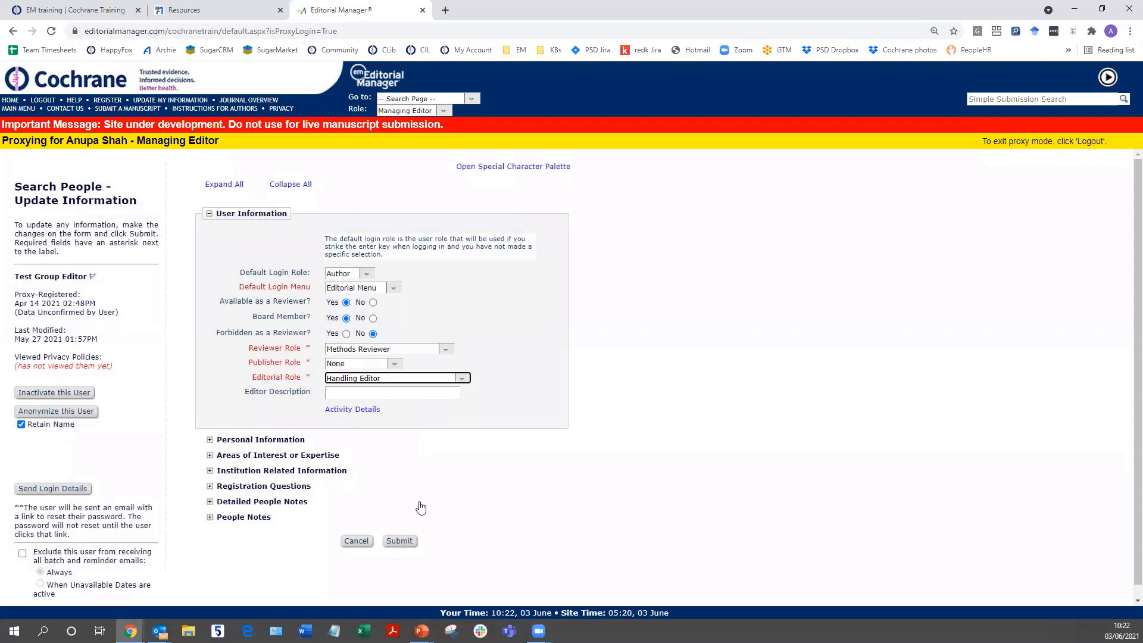
left_click(408, 542)
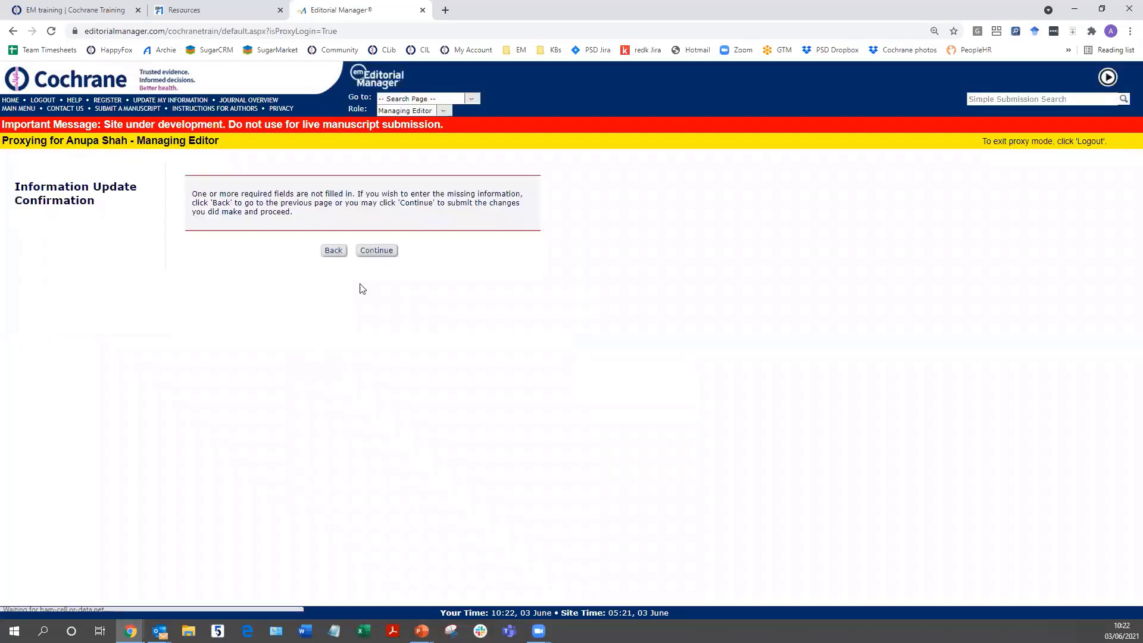
left_click(377, 251)
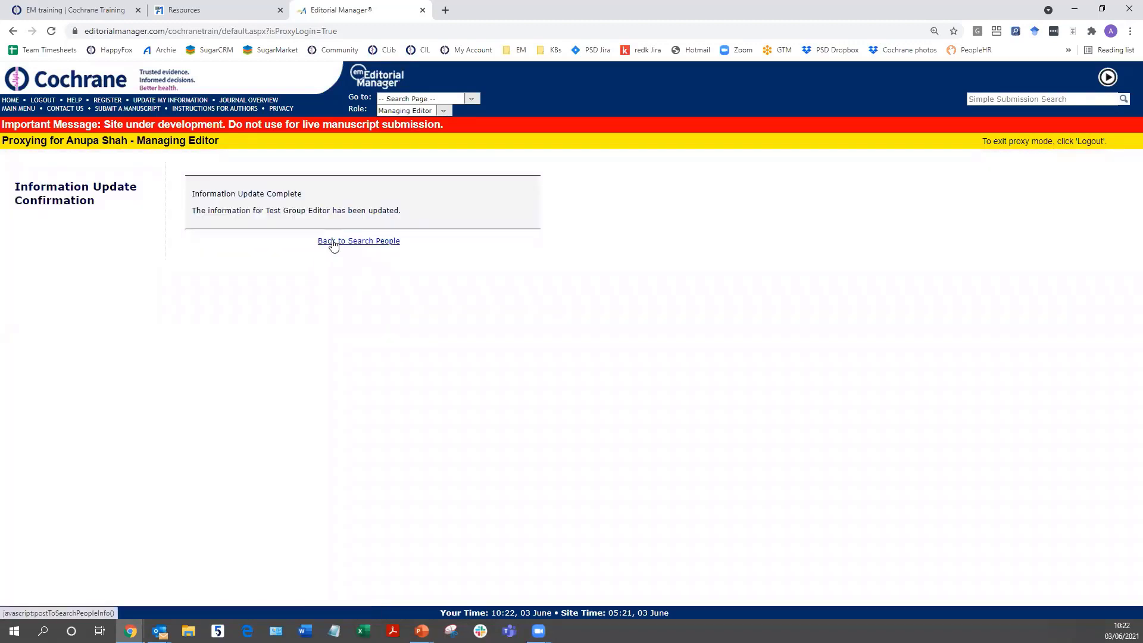
left_click(334, 241)
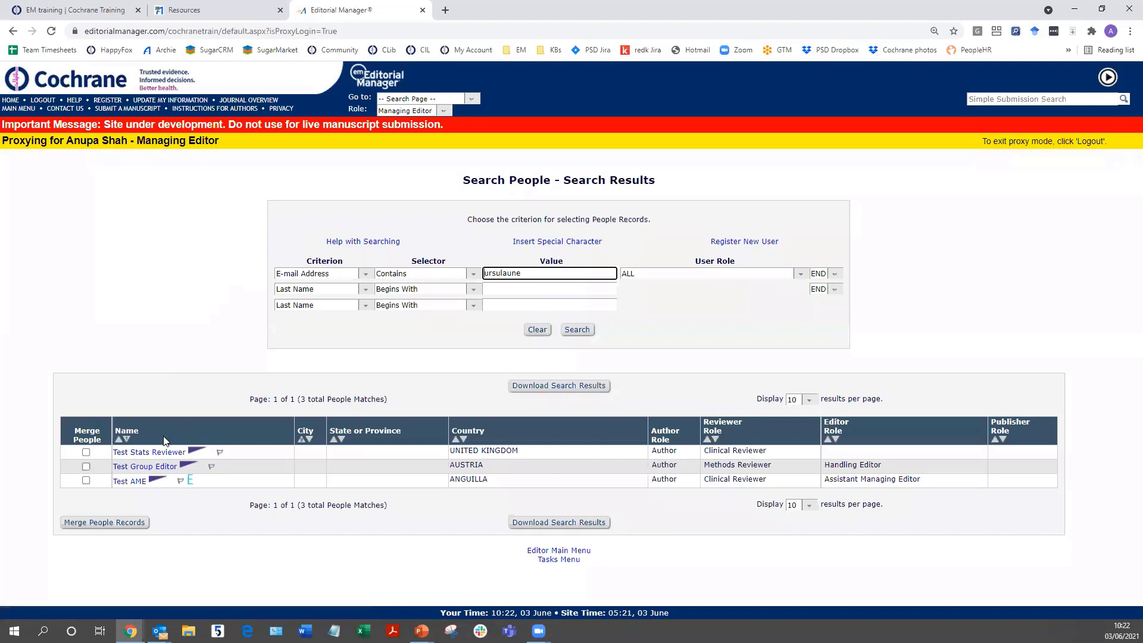
- Assign the Eyes and Vision people flag to Test Group Editor and submit it
left_click(212, 467)
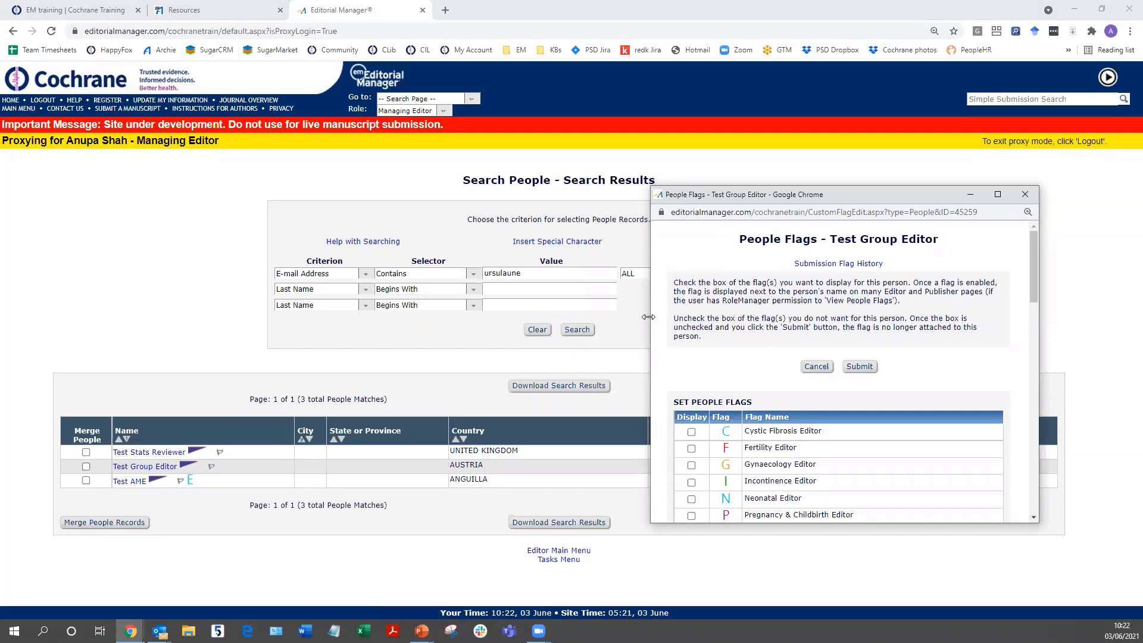
left_click_drag(649, 317, 351, 316)
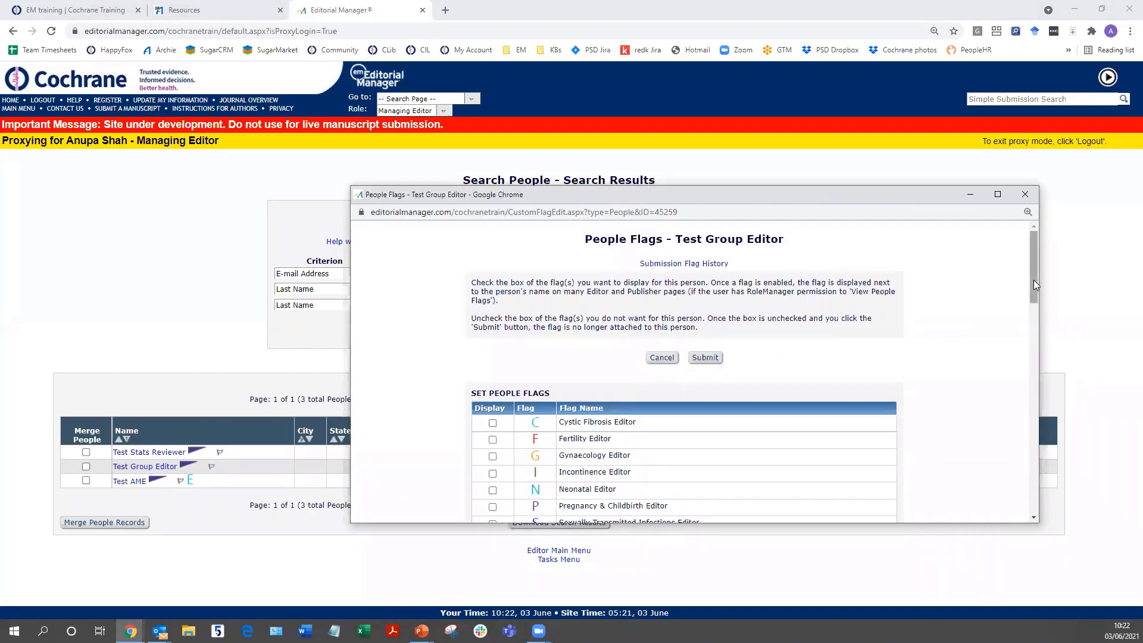
scroll(1033, 280, "down", 2)
scroll(1040, 372, "down", 10)
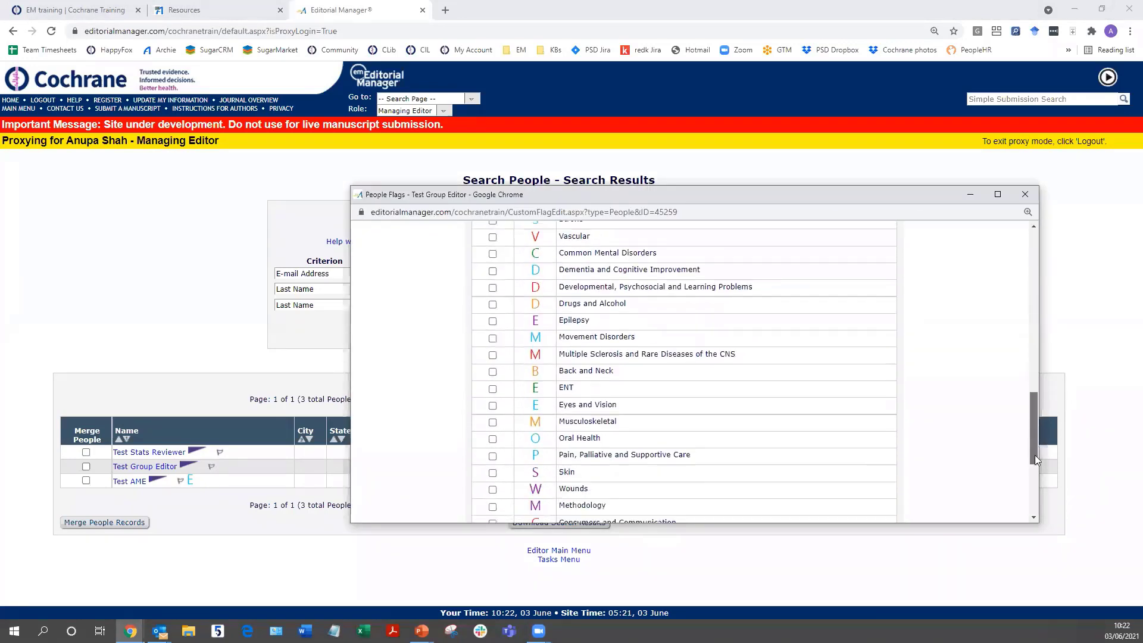
left_click(492, 316)
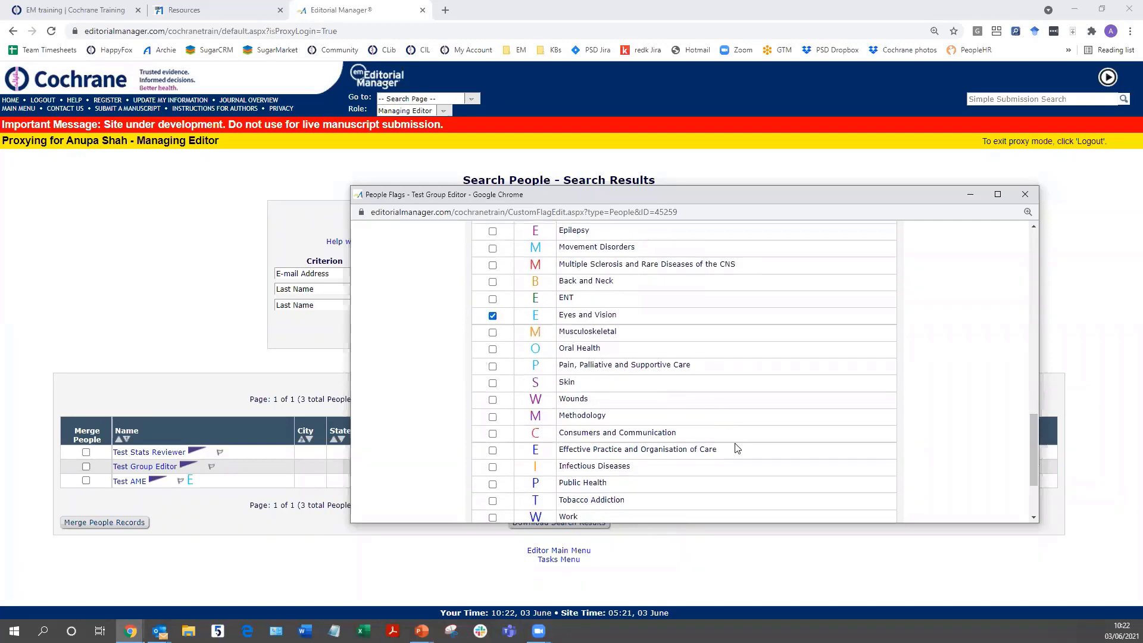
scroll(724, 470, "down", 3)
left_click(705, 498)
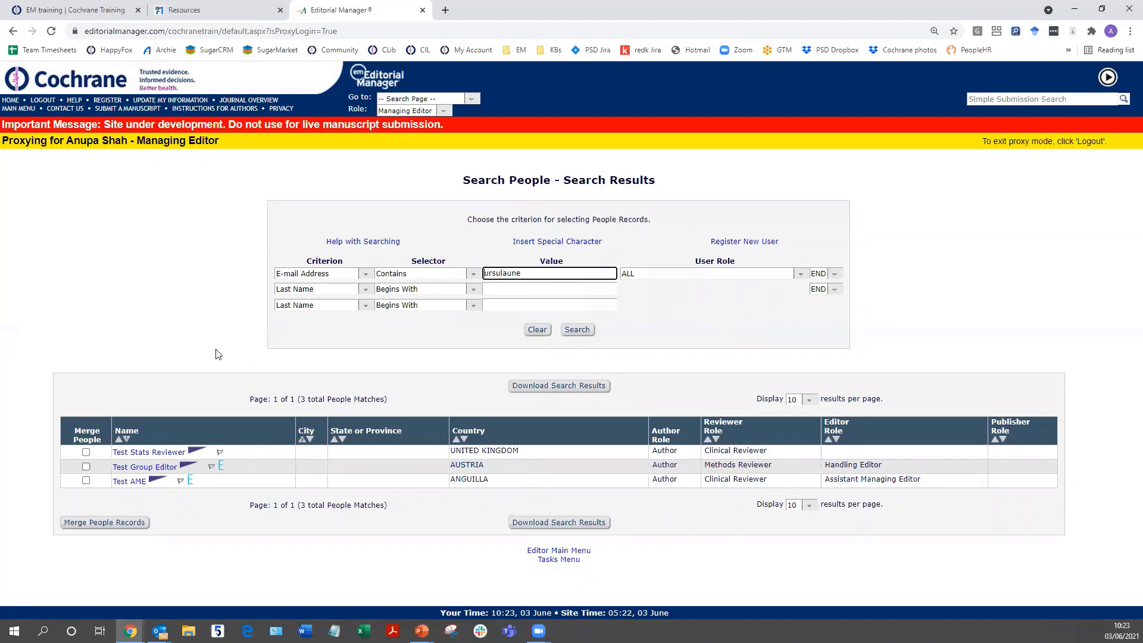
- Open the Test Group Editor record, set its editorial role to None, submit the change despite the missing fields and return to Search People
left_click(165, 469)
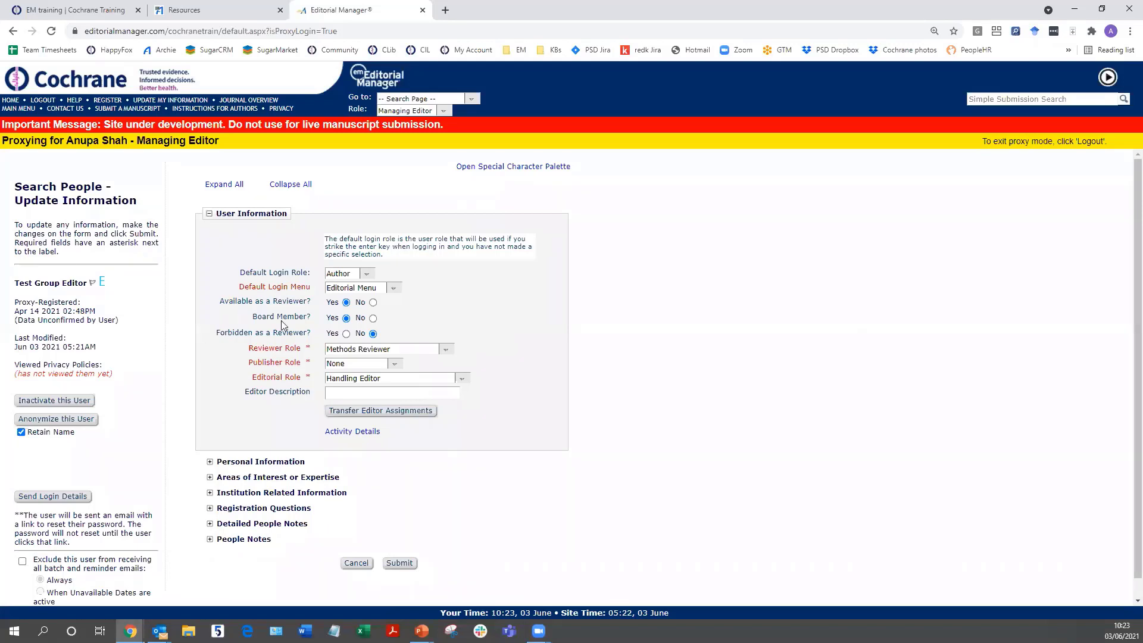
left_click(335, 289)
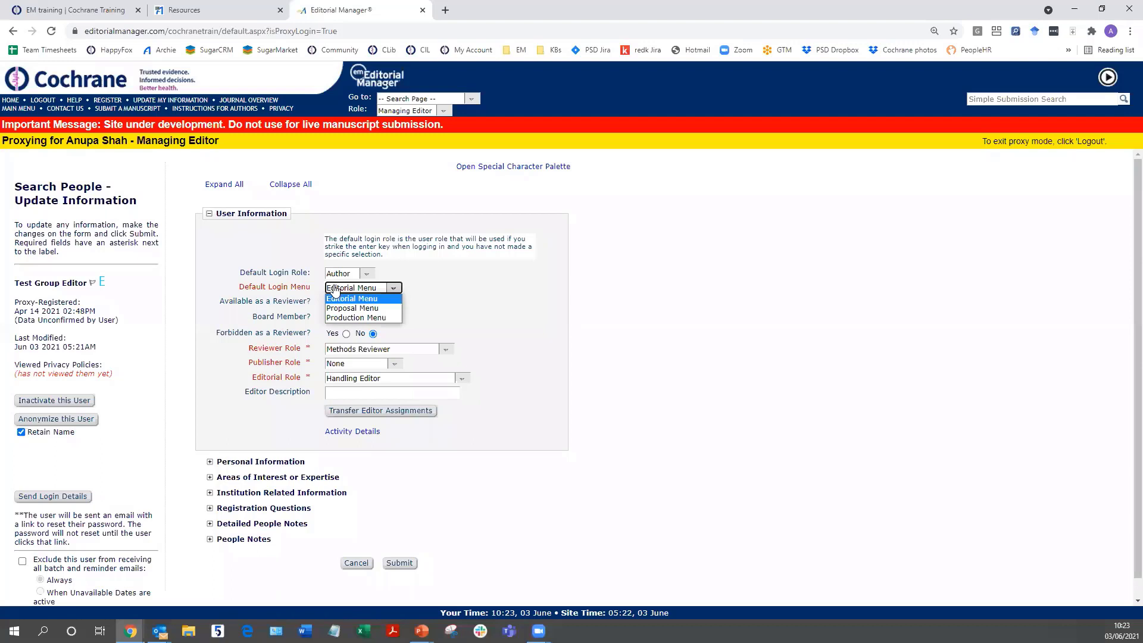
left_click(509, 326)
left_click(387, 379)
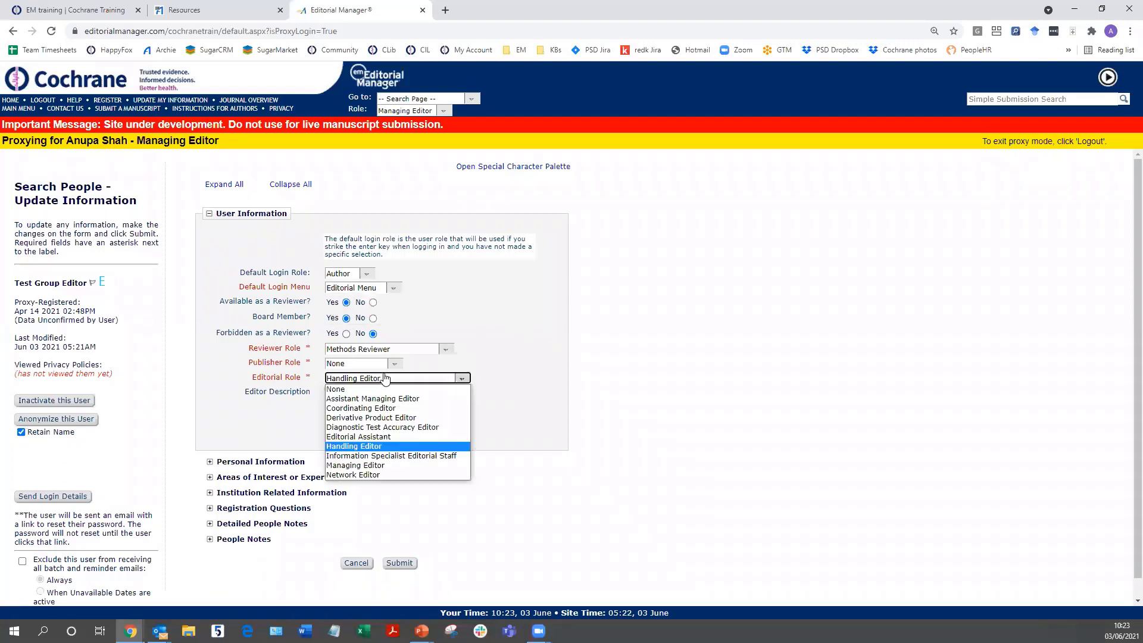
left_click(355, 387)
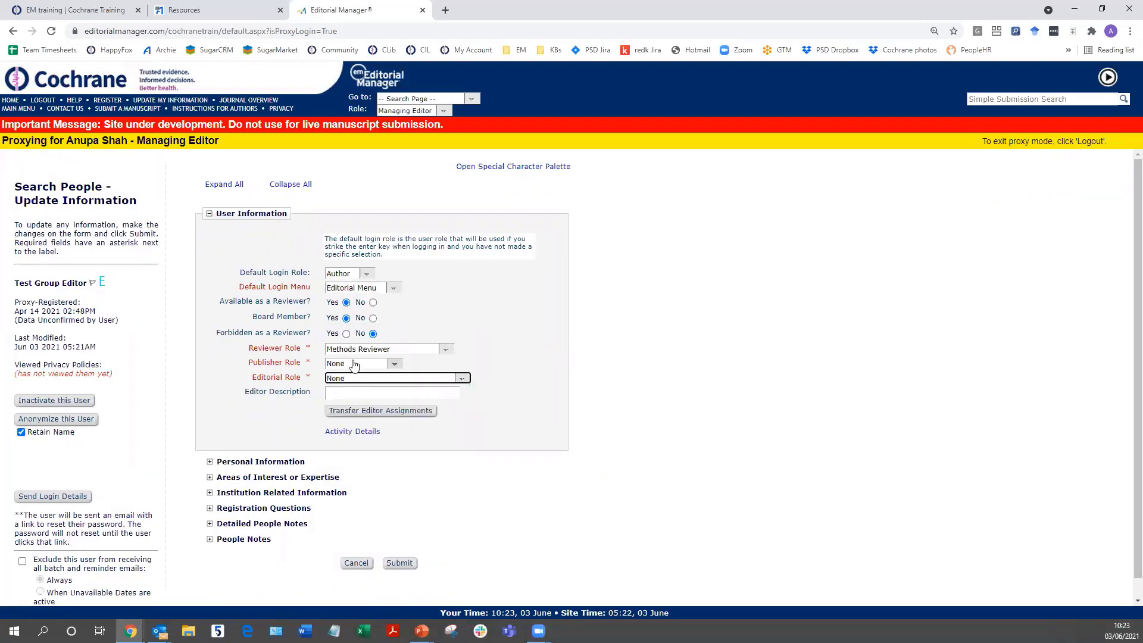
left_click(399, 564)
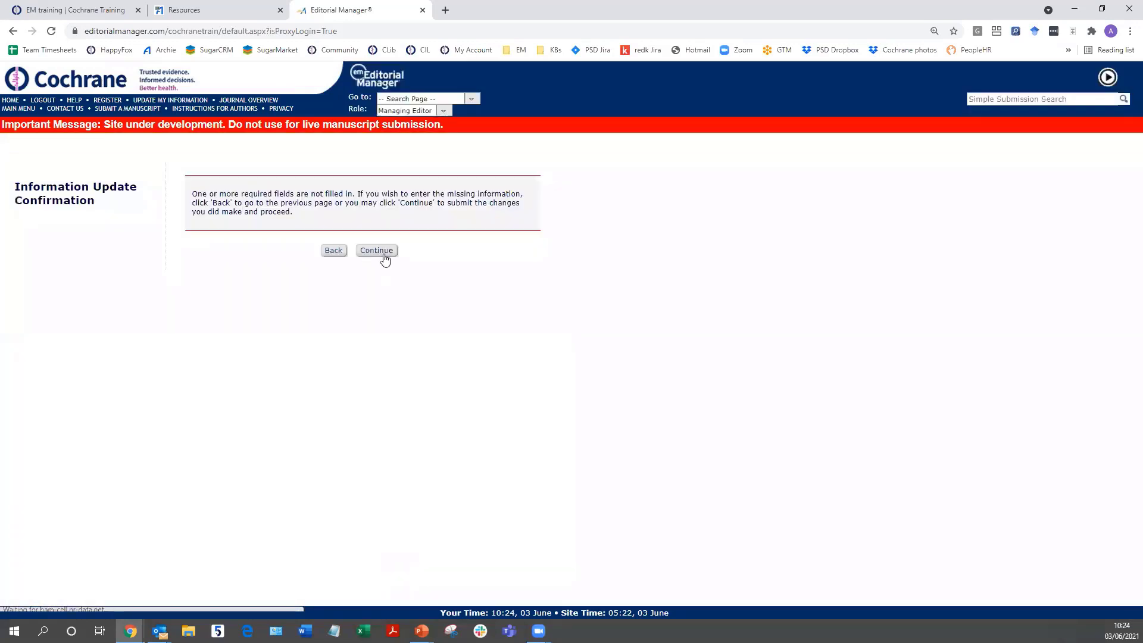
left_click(377, 250)
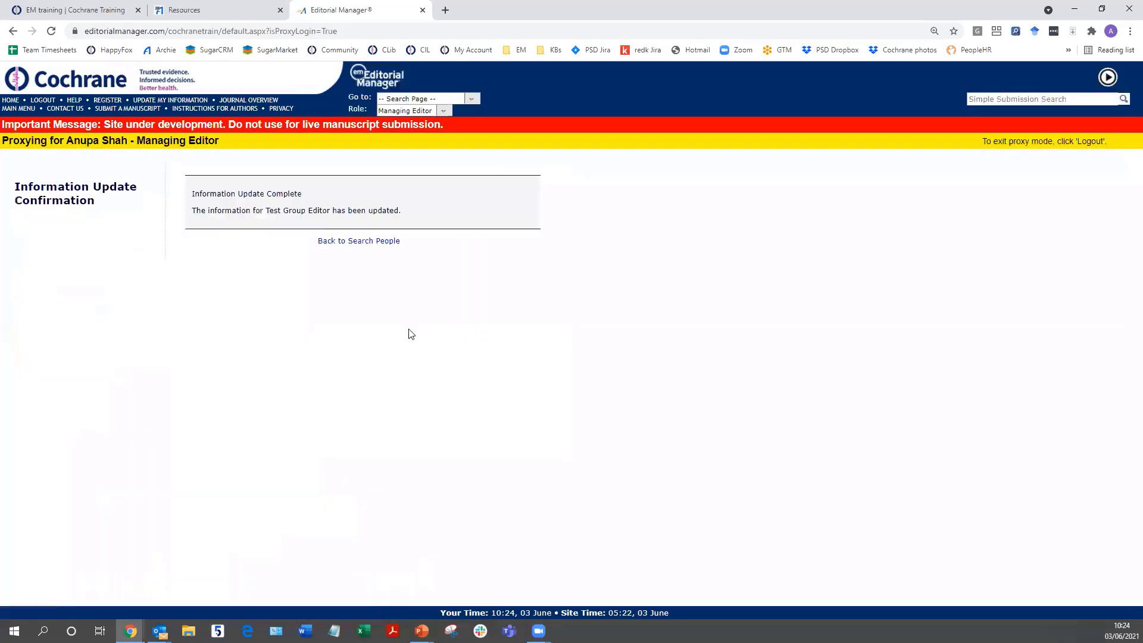
left_click(337, 241)
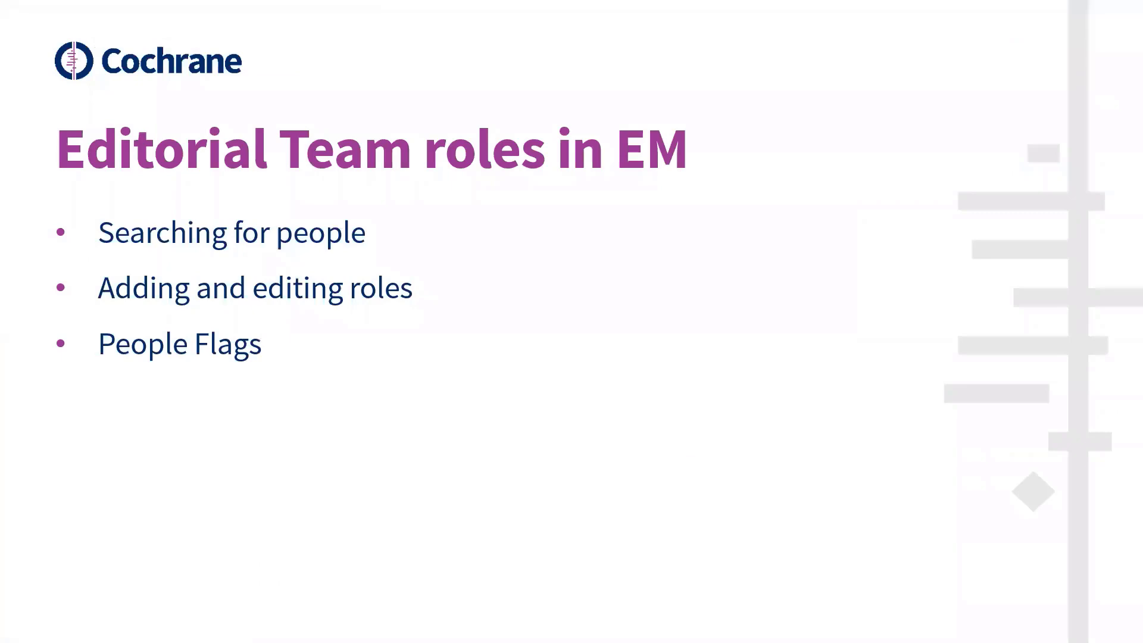
key("Right")
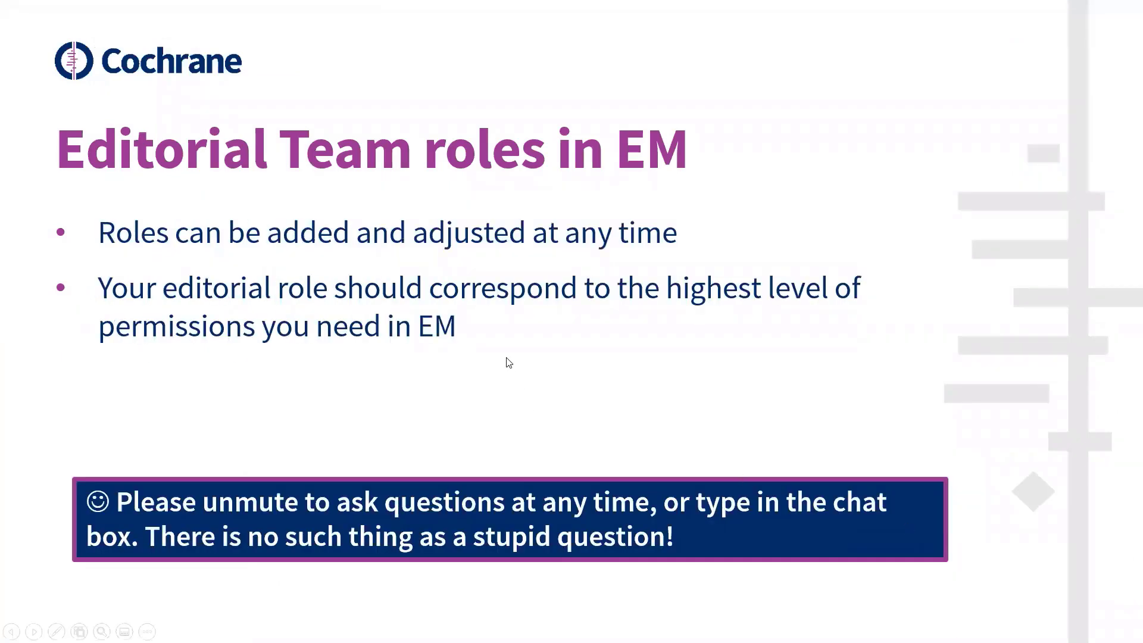
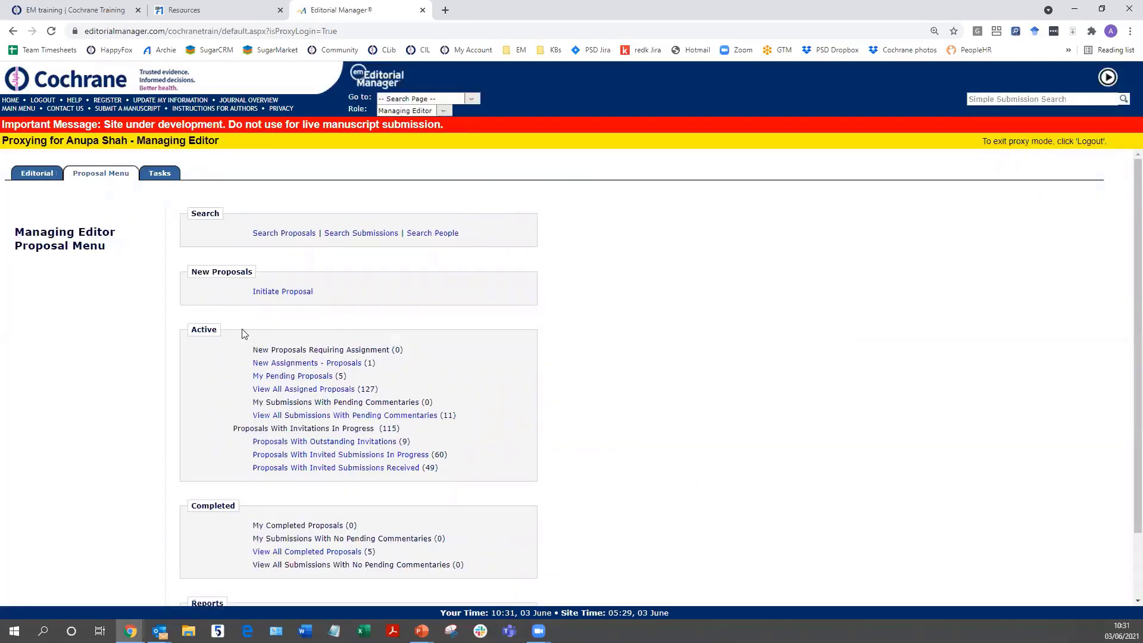
- Initiate a new proposal, then switch to Archie and open the properties of the review Tocilizumab for giant cell arteritis, enlarging the window
left_click(277, 293)
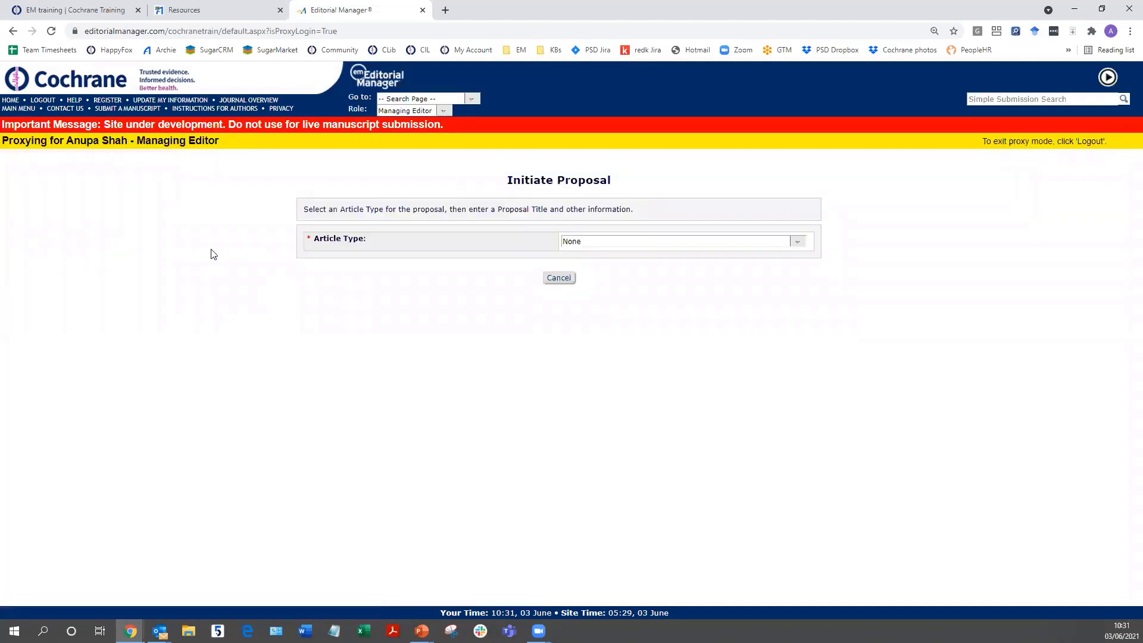
left_click(206, 9)
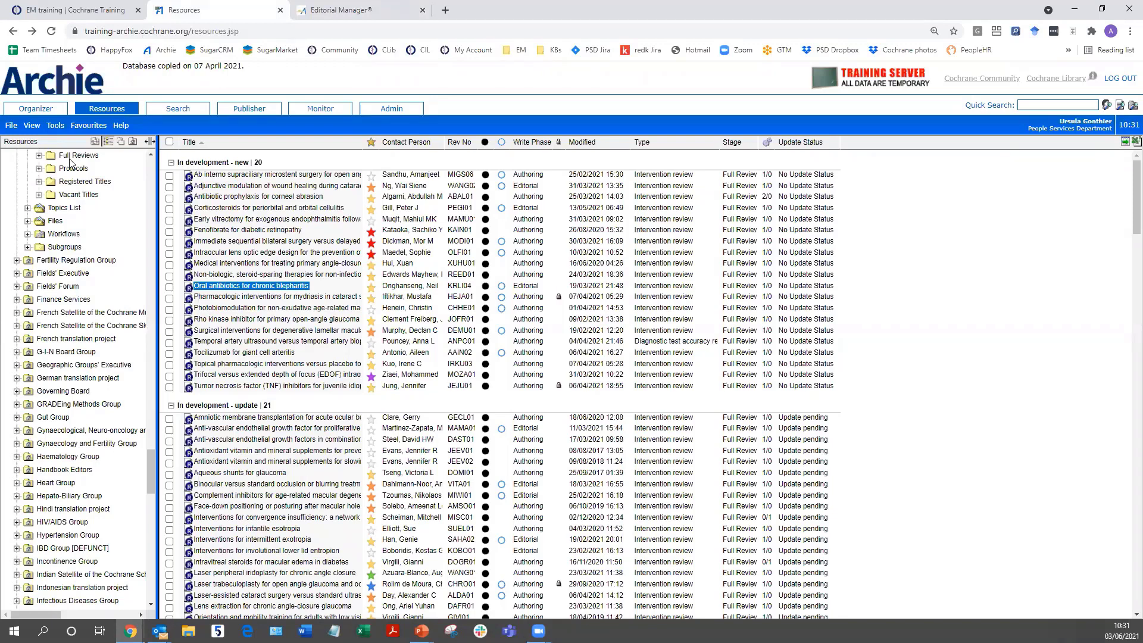
left_click(217, 354)
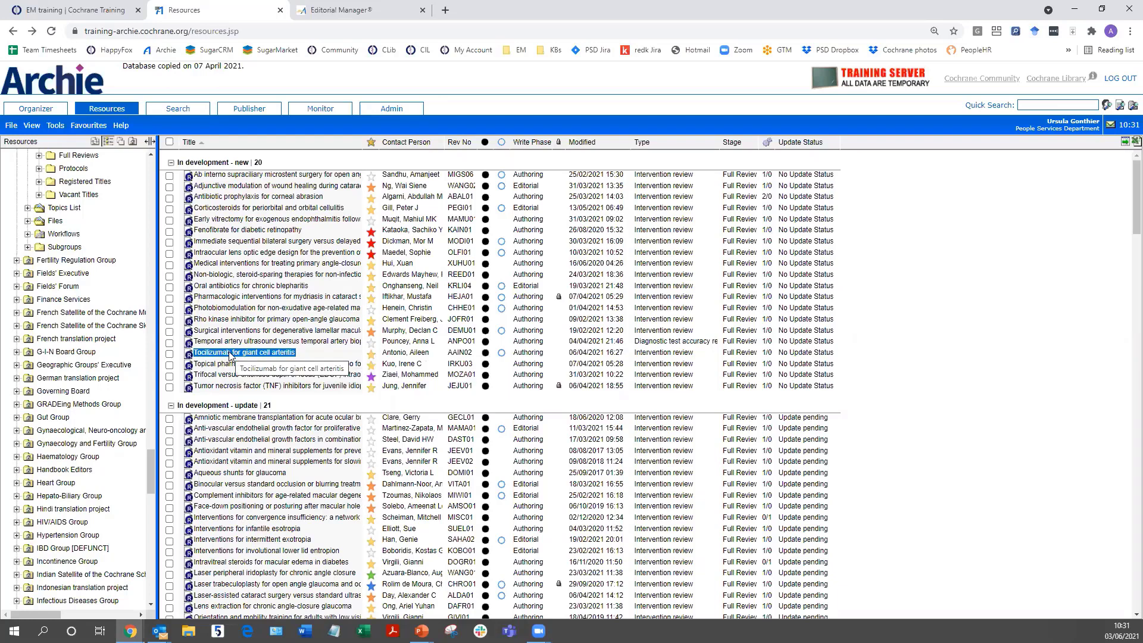
double_click(231, 356)
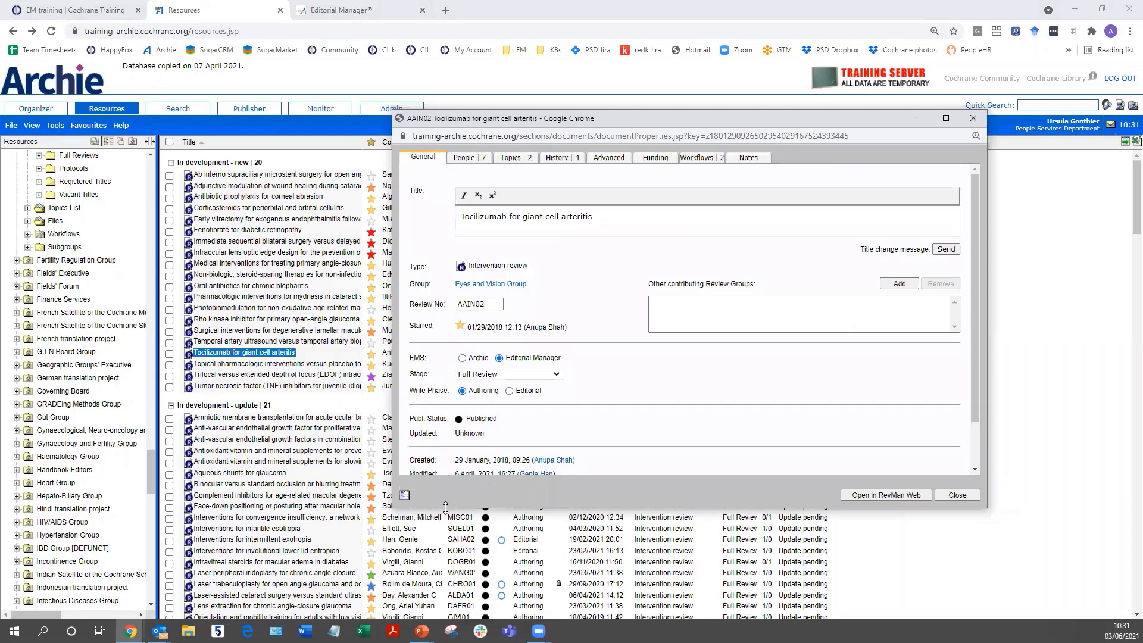
left_click_drag(445, 507, 446, 561)
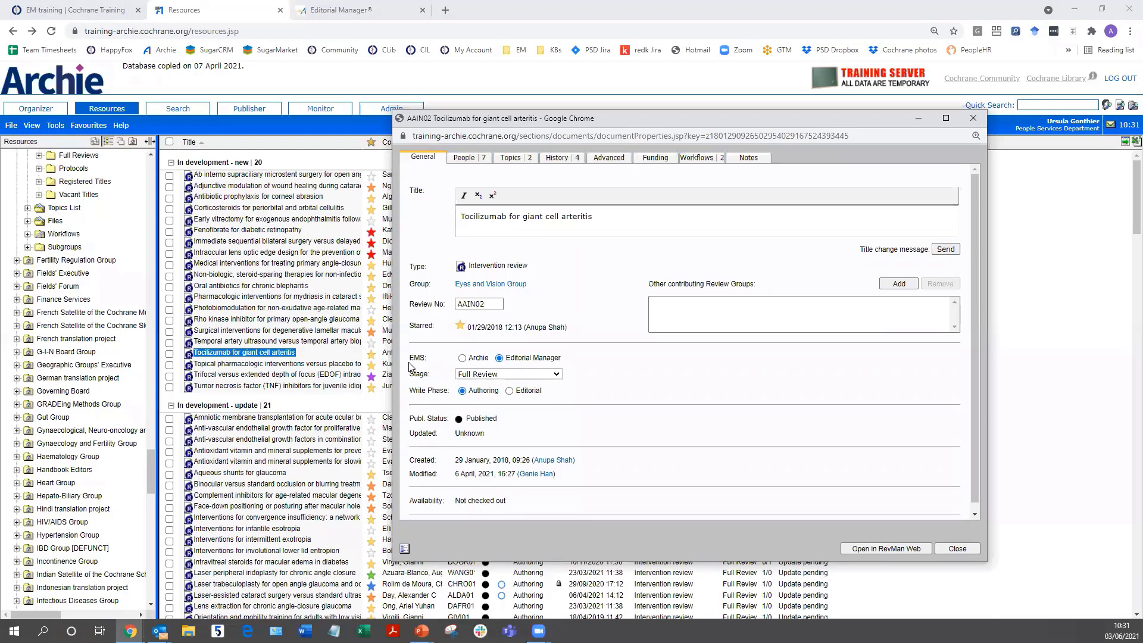
- Copy the full title Tocilizumab for giant cell arteritis from the review's properties
left_click_drag(410, 356, 433, 360)
left_click_drag(596, 216, 434, 210)
key("ctrl+c")
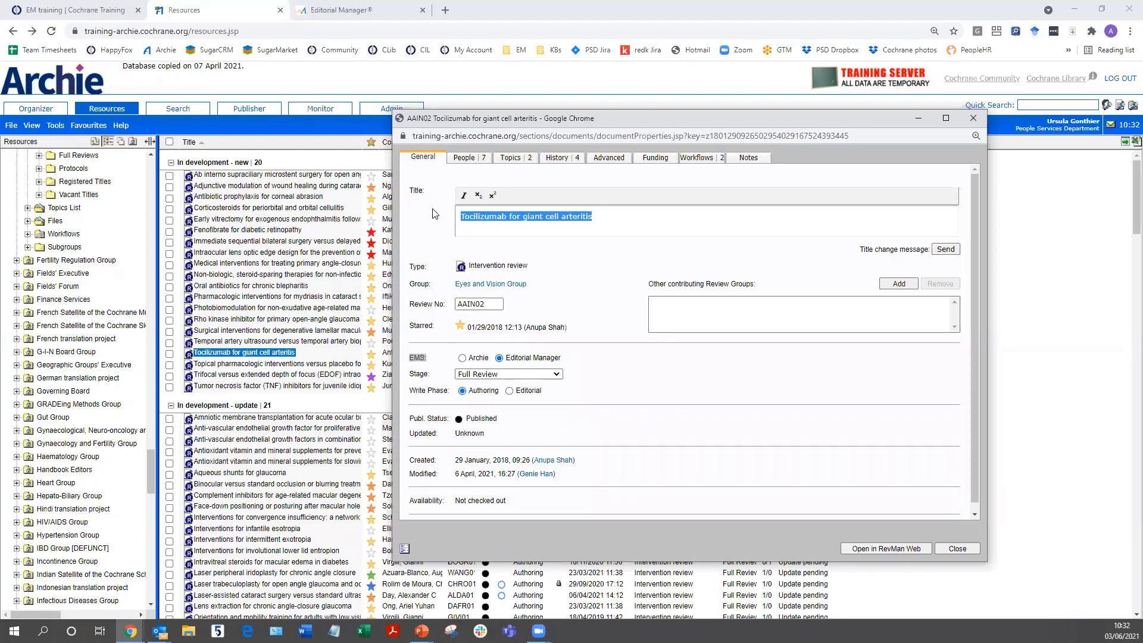
- Switch back to Editorial Manager, set the proposal's article type to Cochrane Review and proceed with no schedule group
left_click(366, 10)
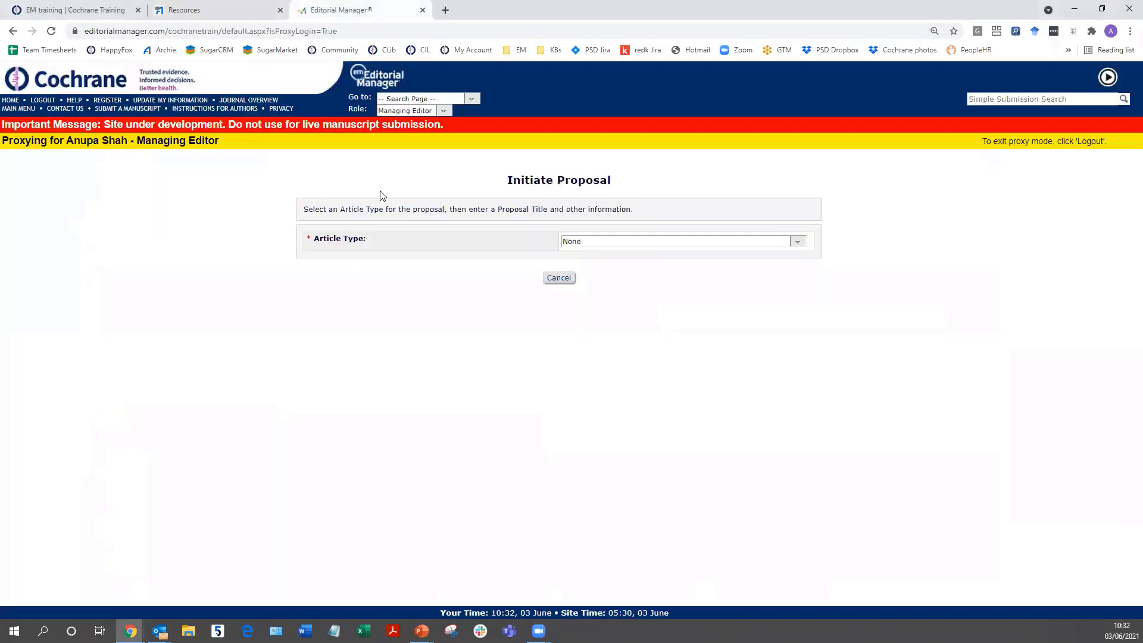
left_click(604, 242)
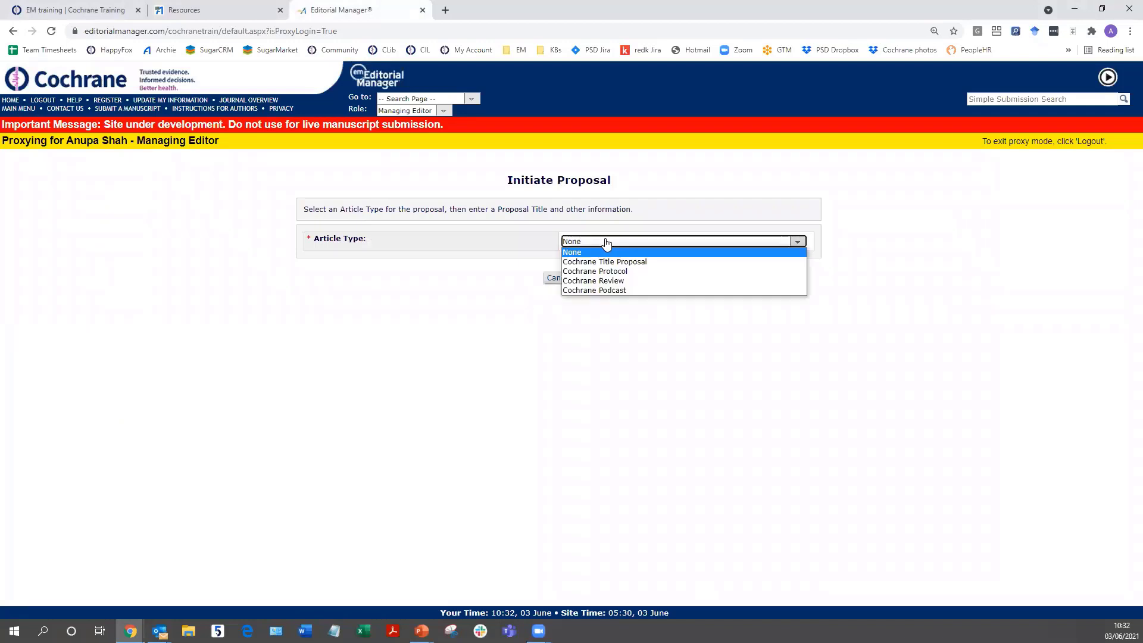
left_click(610, 279)
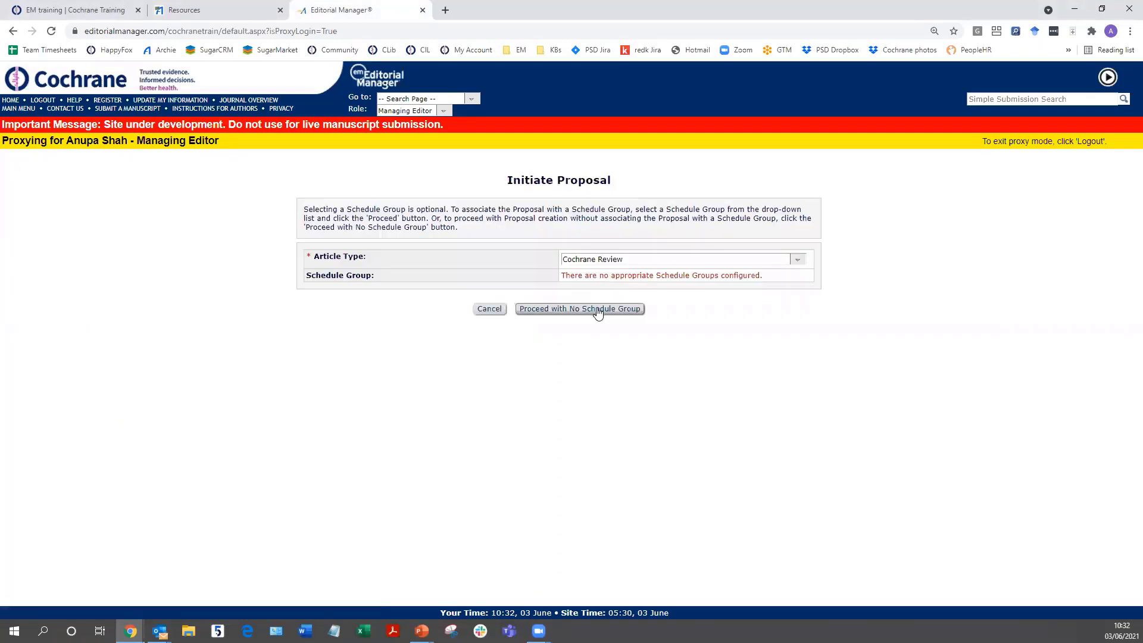
left_click(598, 310)
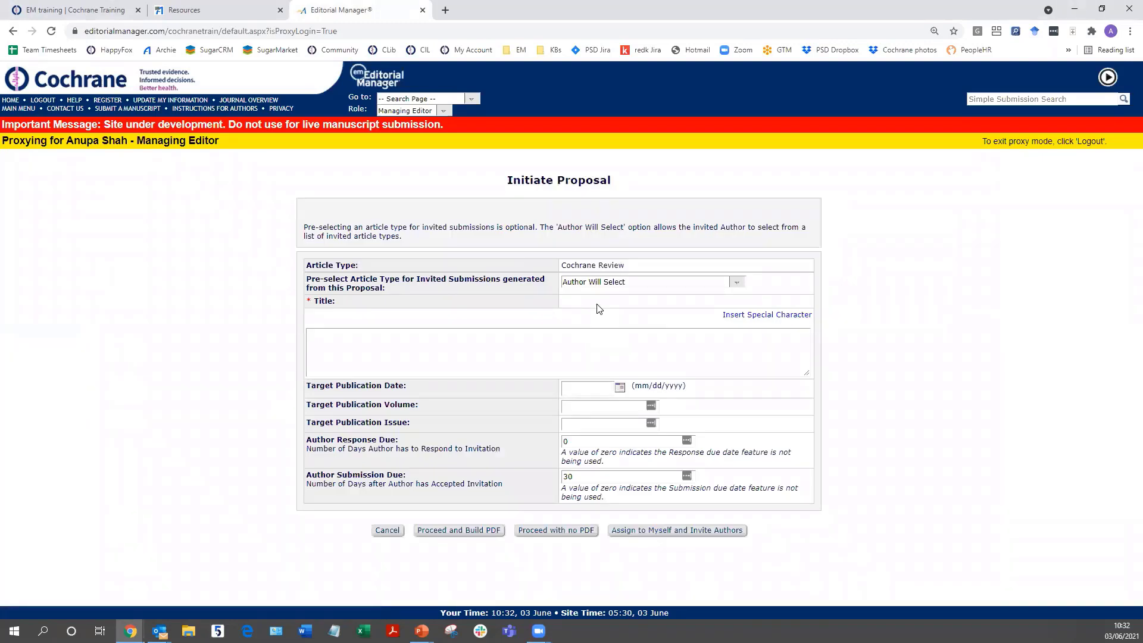
- Pre-select Review: Intervention for invited submissions, paste the title Tocilizumab for giant cell arteritis and proceed with building a PDF
left_click(599, 283)
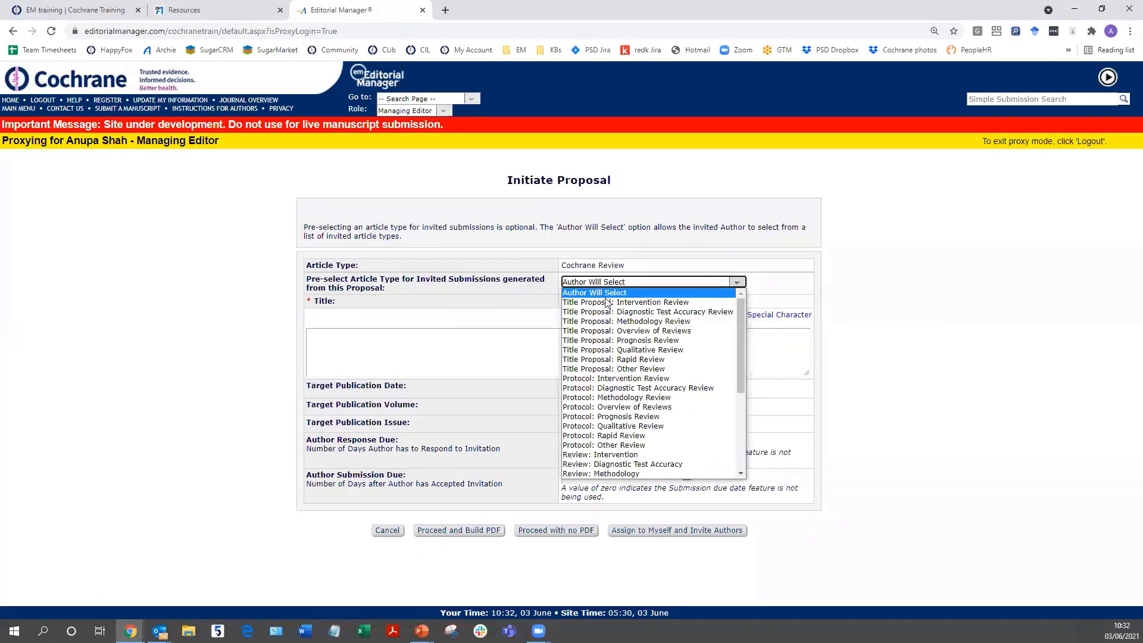
scroll(614, 315, "down", 2)
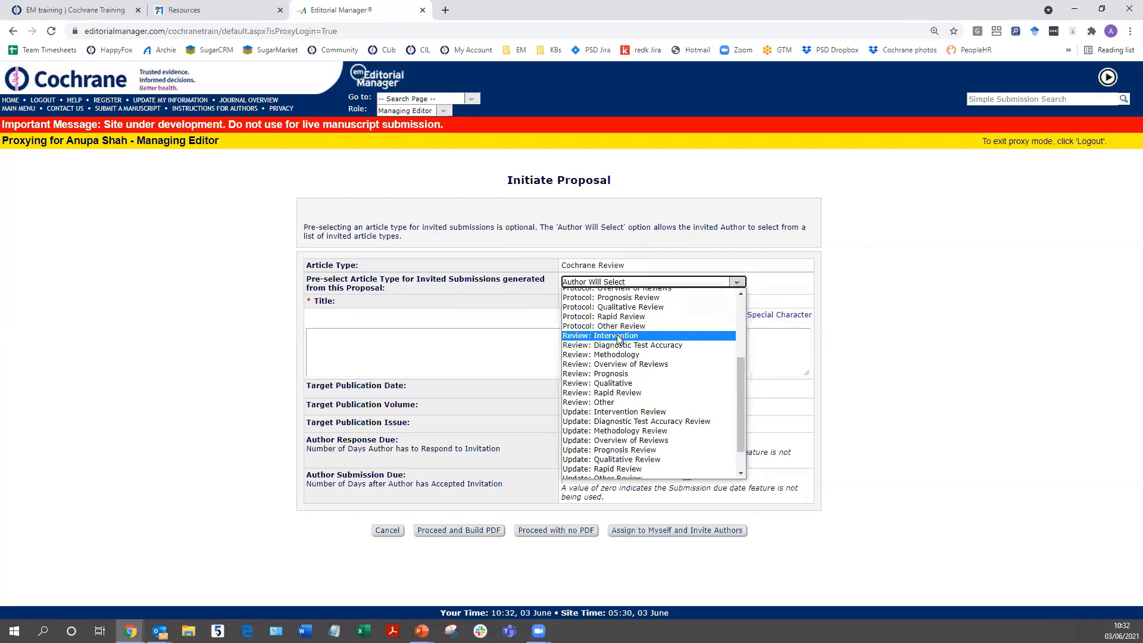
left_click(618, 336)
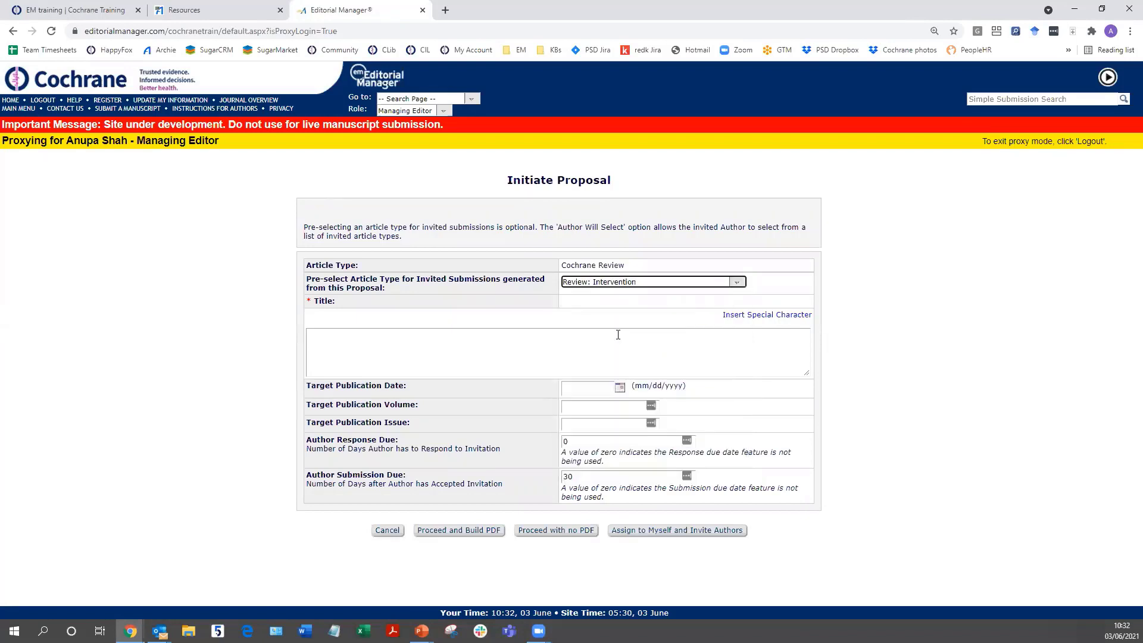
left_click(495, 341)
key("ctrl+v")
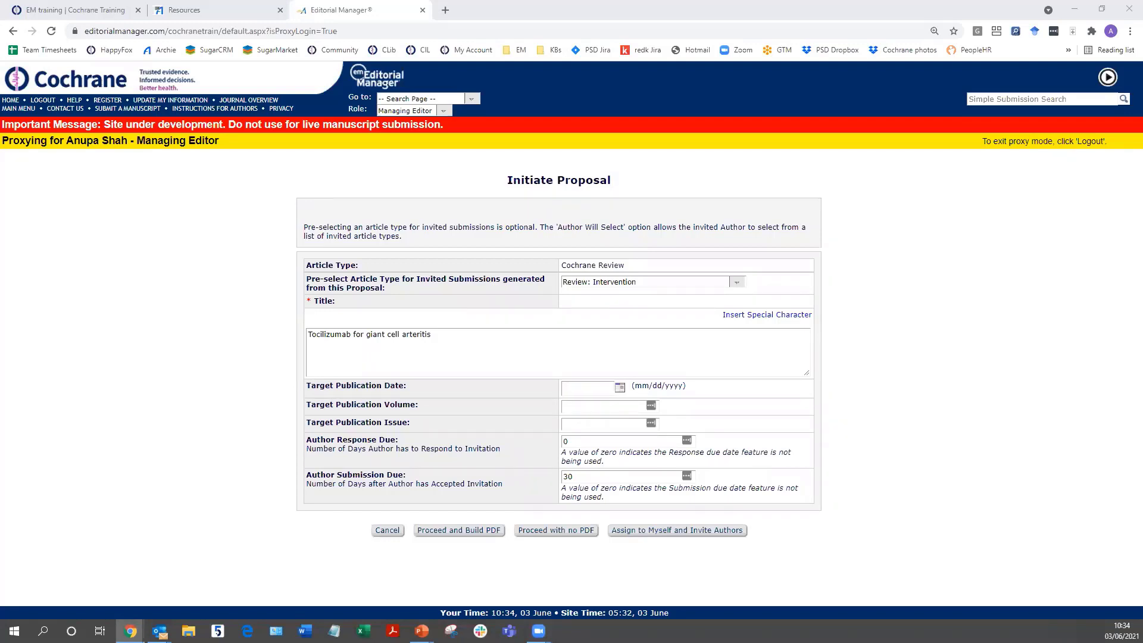
left_click(438, 536)
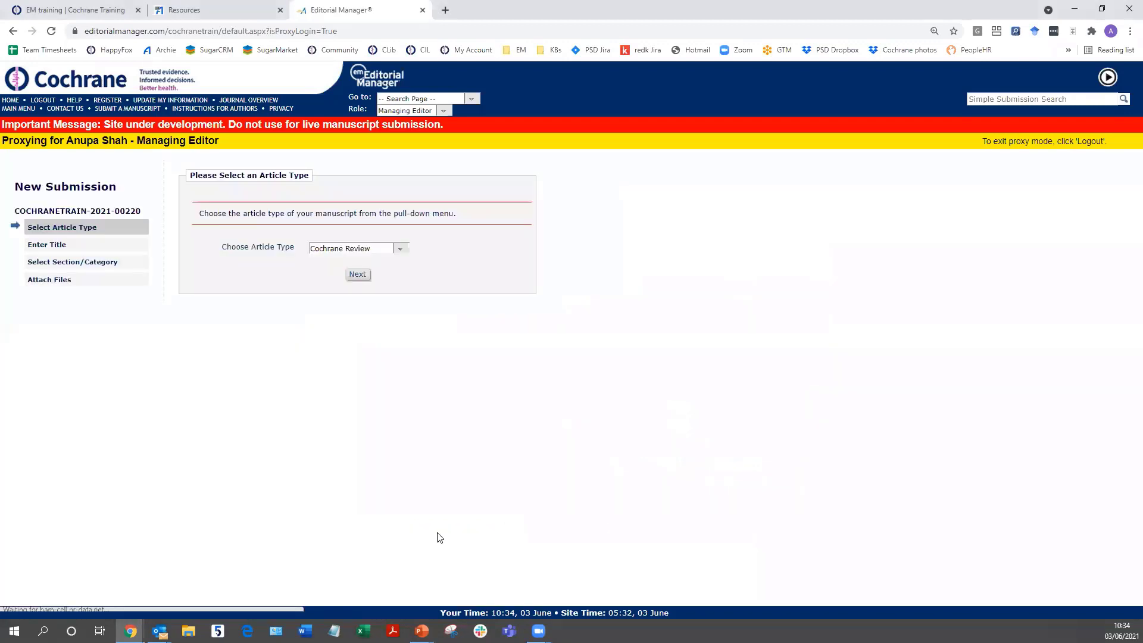
- Keep the submission's article type and title, and choose Eyes and Vision as its section/category
left_click(364, 276)
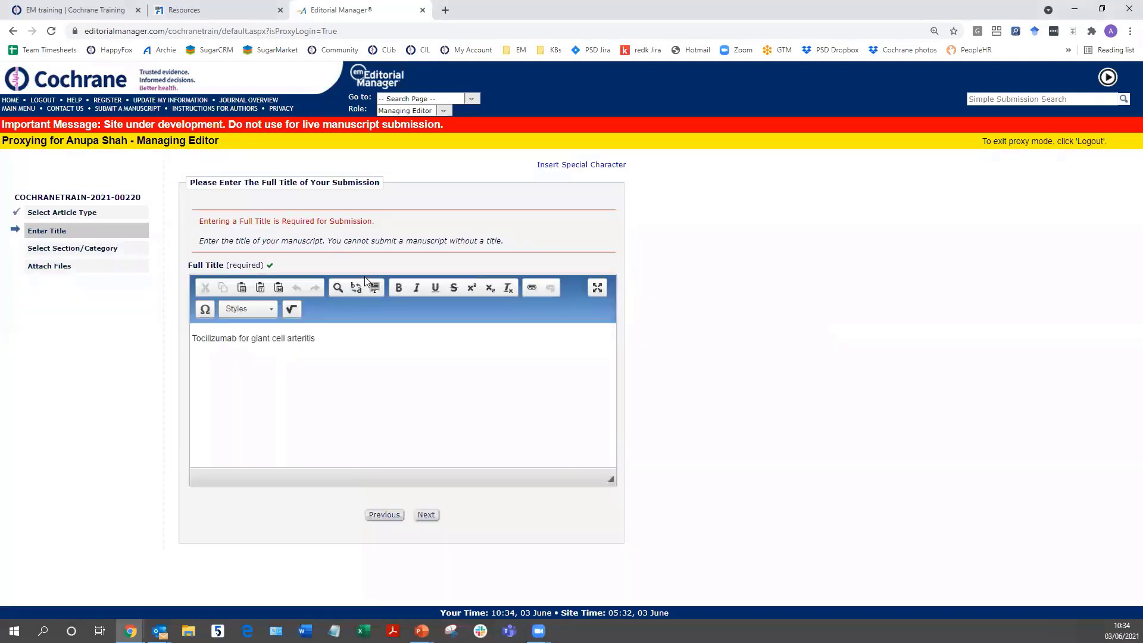
left_click(426, 514)
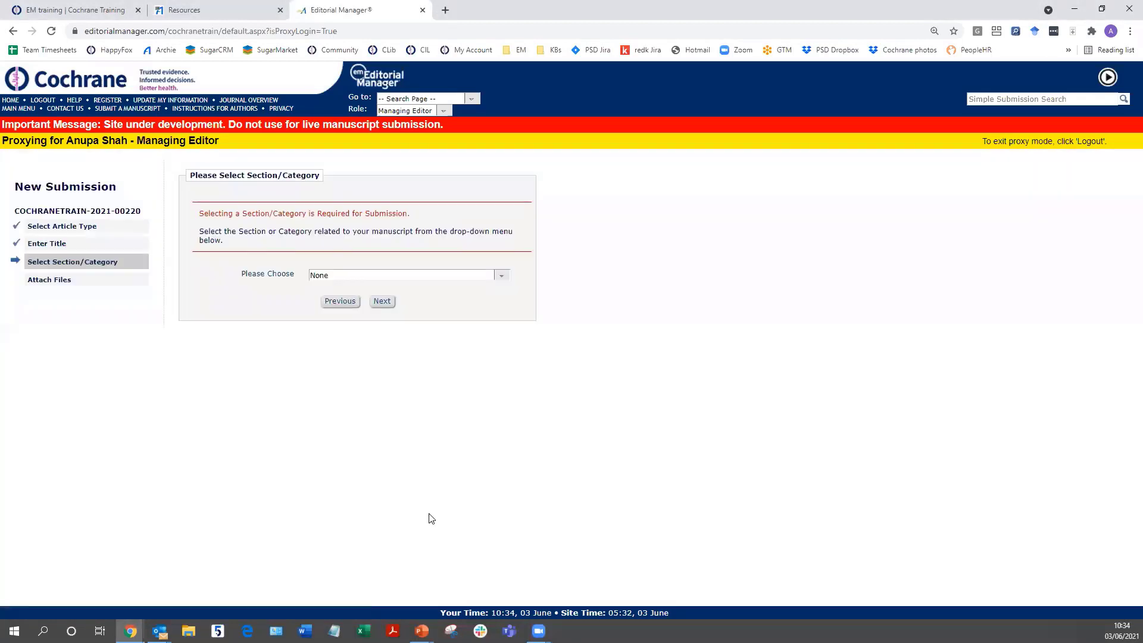
left_click(375, 275)
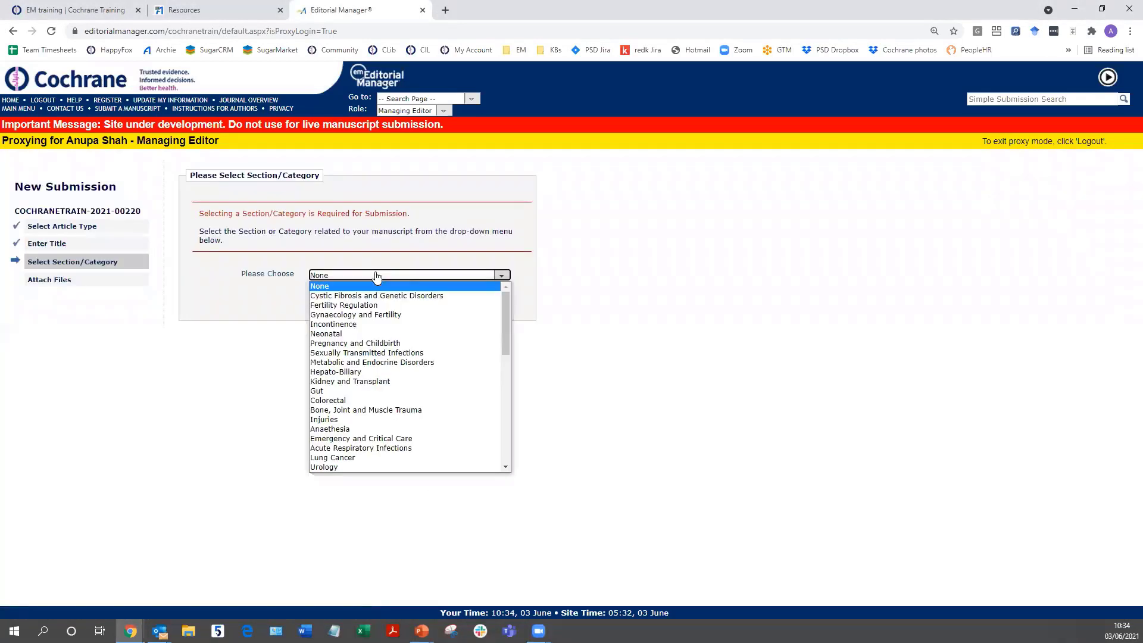
type("eye")
key("Return")
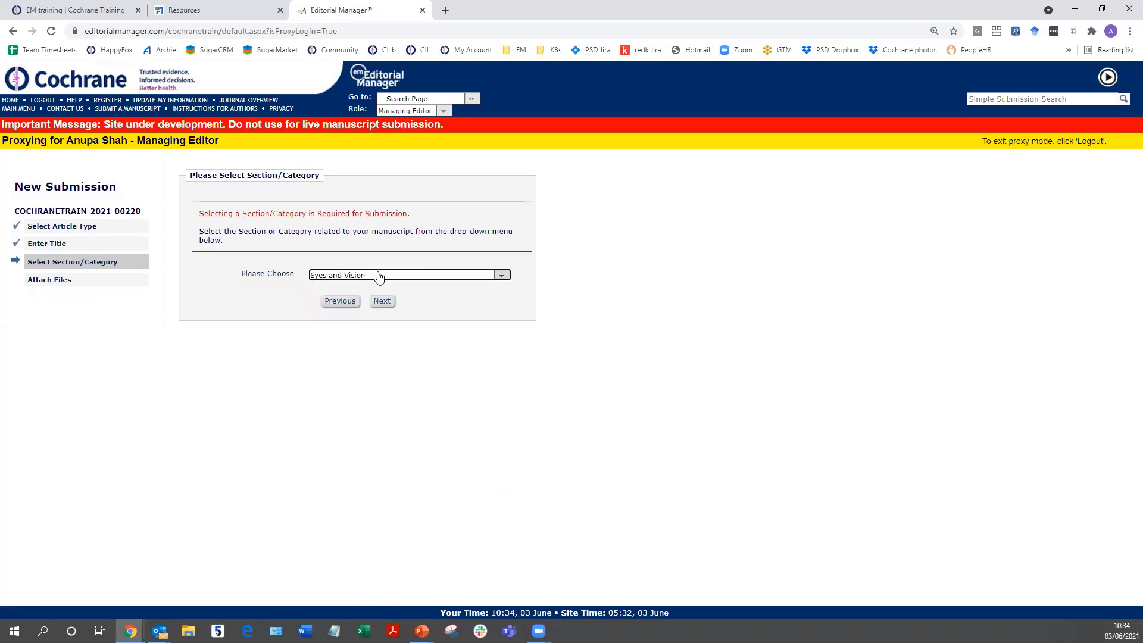
left_click(382, 302)
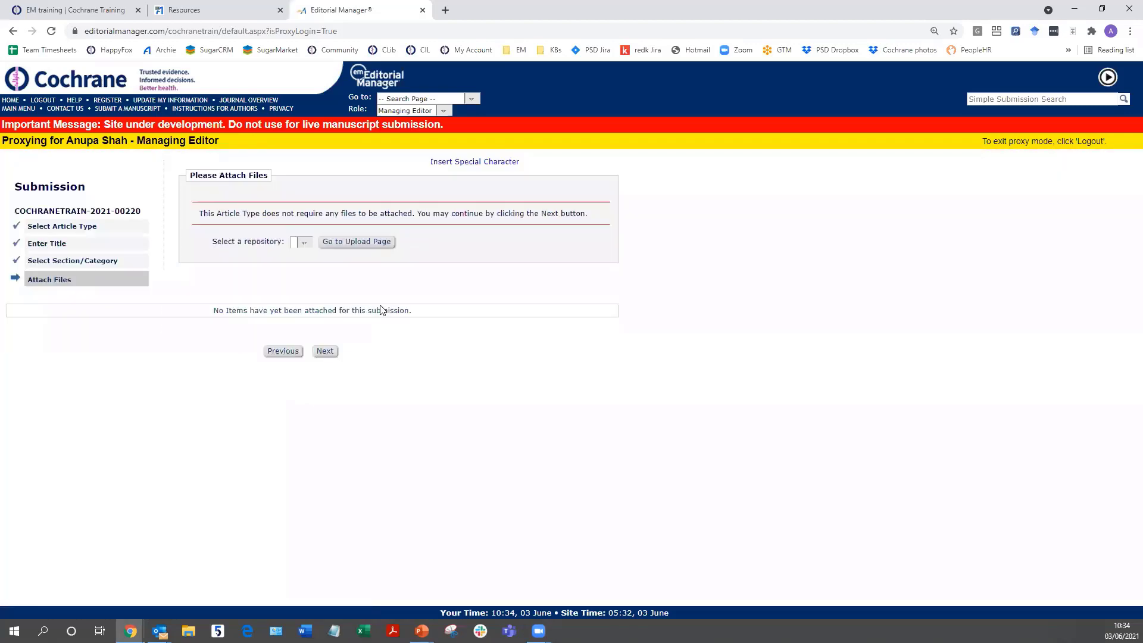
- Skip the file attachments, build the proposal PDF for approval and open the proposals needing approval
left_click(326, 351)
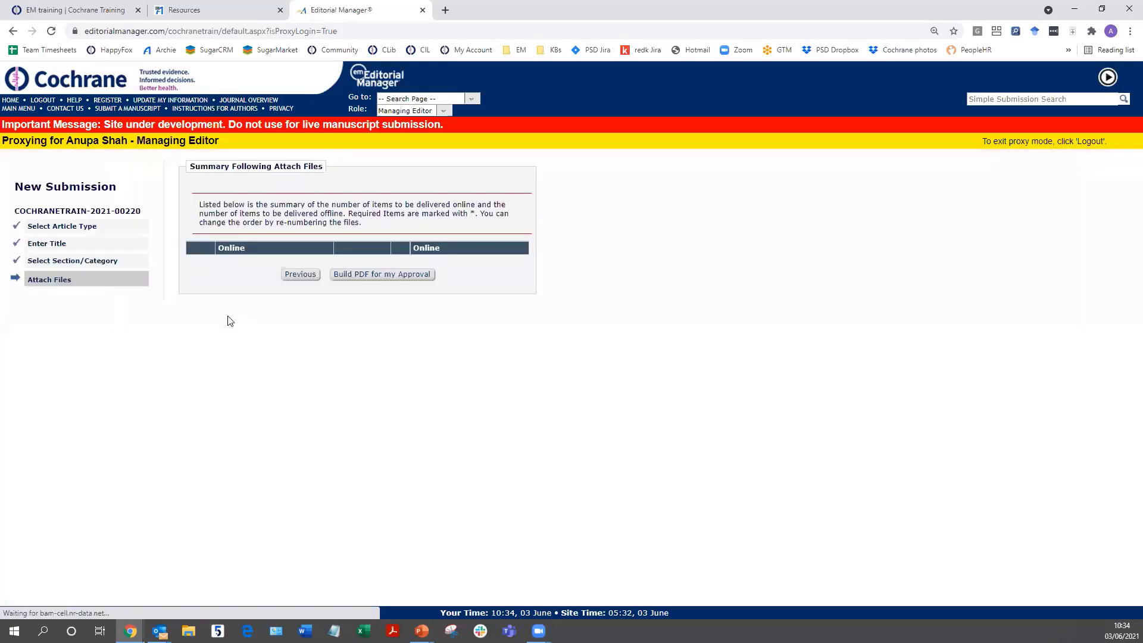
left_click(351, 276)
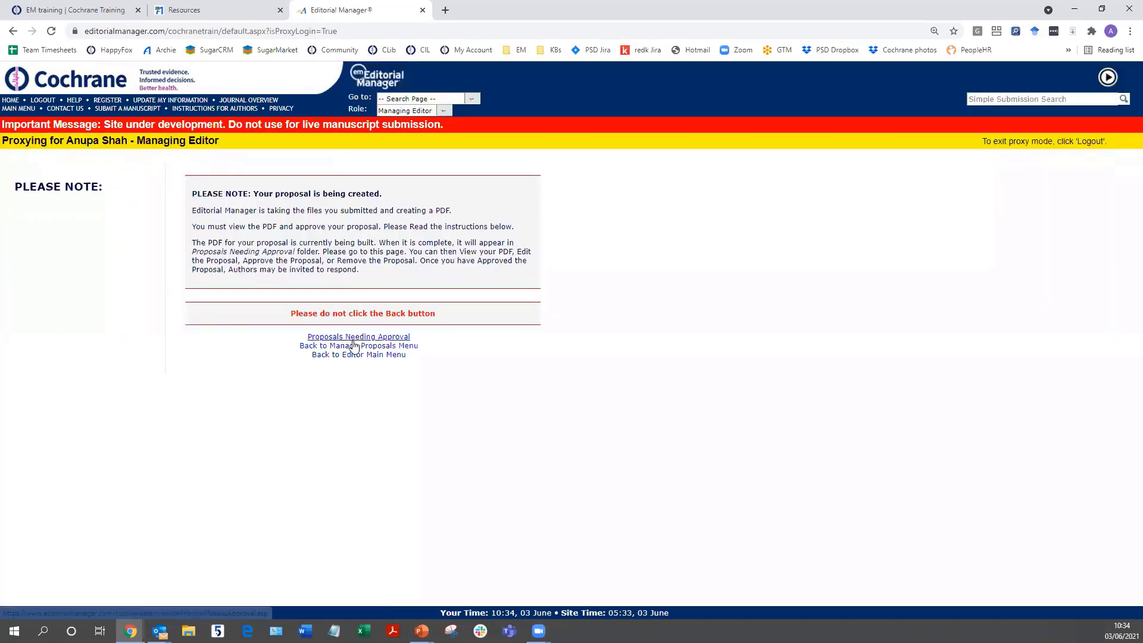
left_click(352, 337)
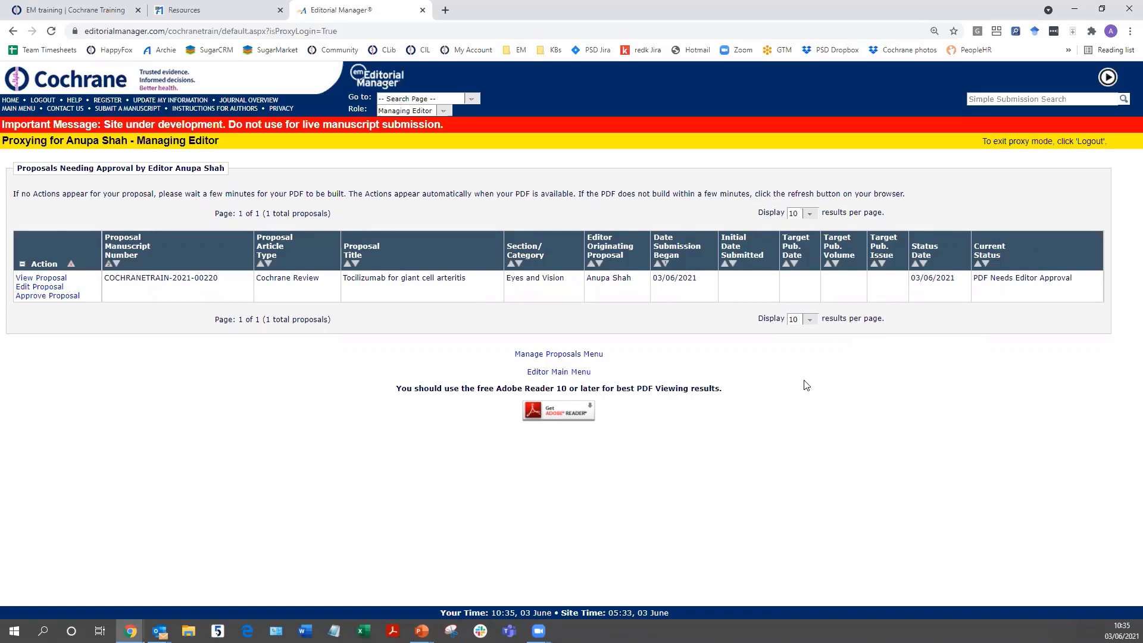
- View the PDF built for the Tocilizumab for giant cell arteritis proposal
left_click(36, 280)
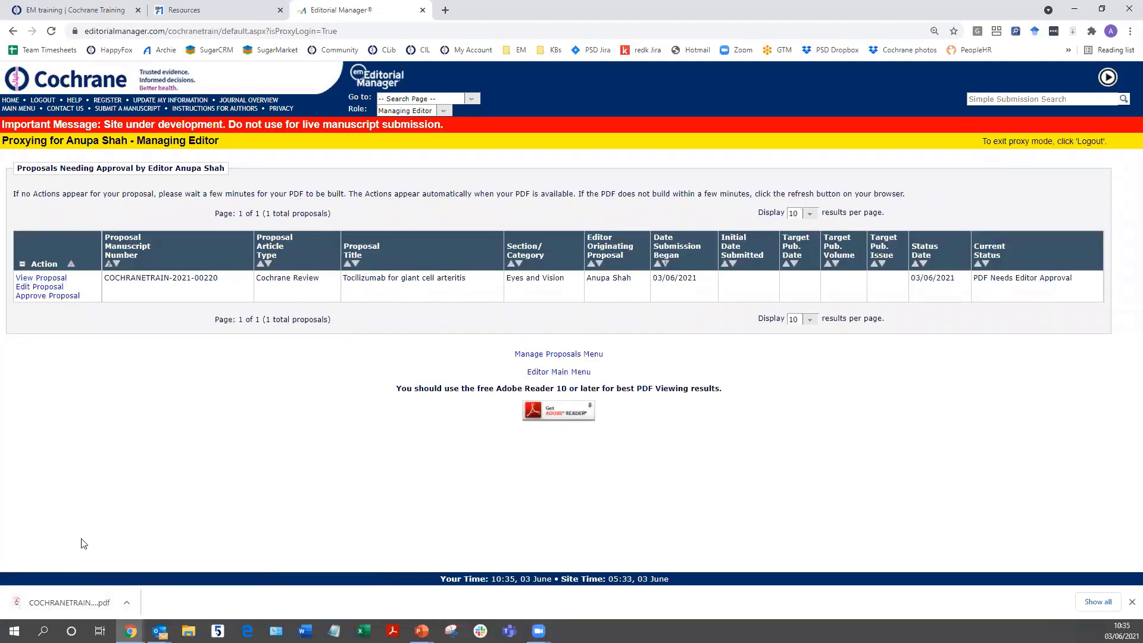
left_click(65, 602)
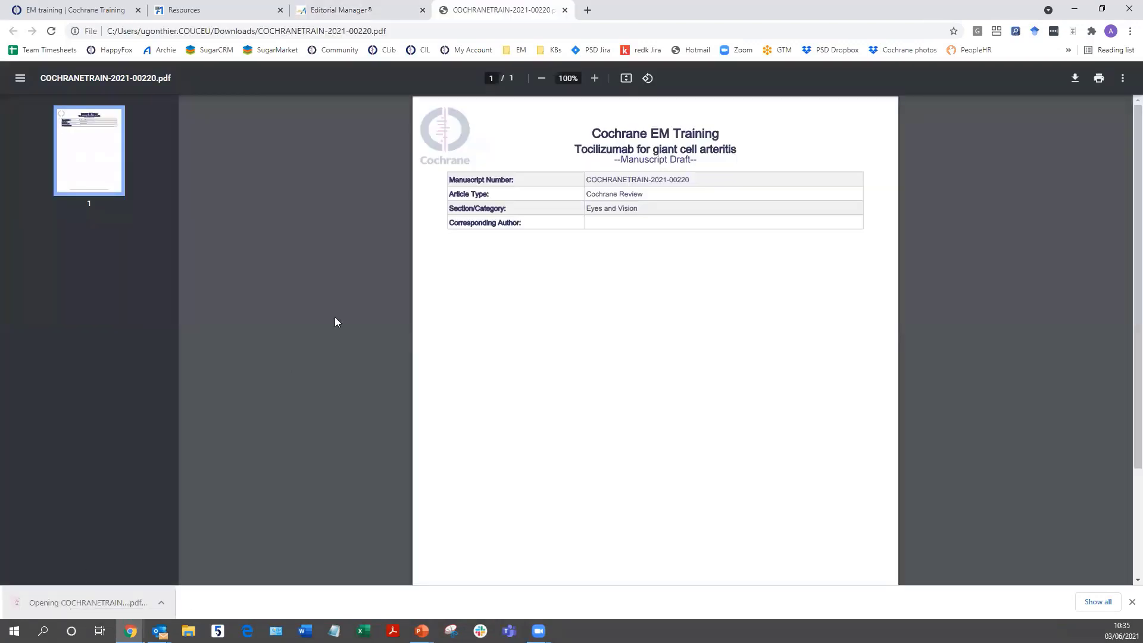
- Approve the Tocilizumab for giant cell arteritis proposal in Editorial Manager and return to the Manage Proposals menu
left_click(360, 11)
left_click(54, 297)
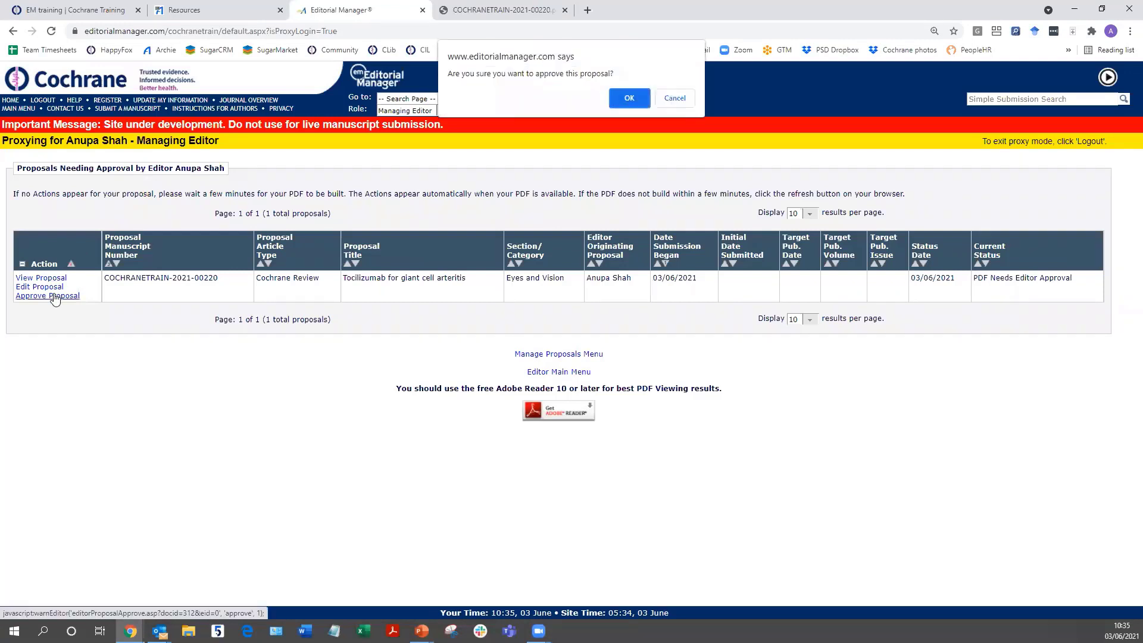
key("Return")
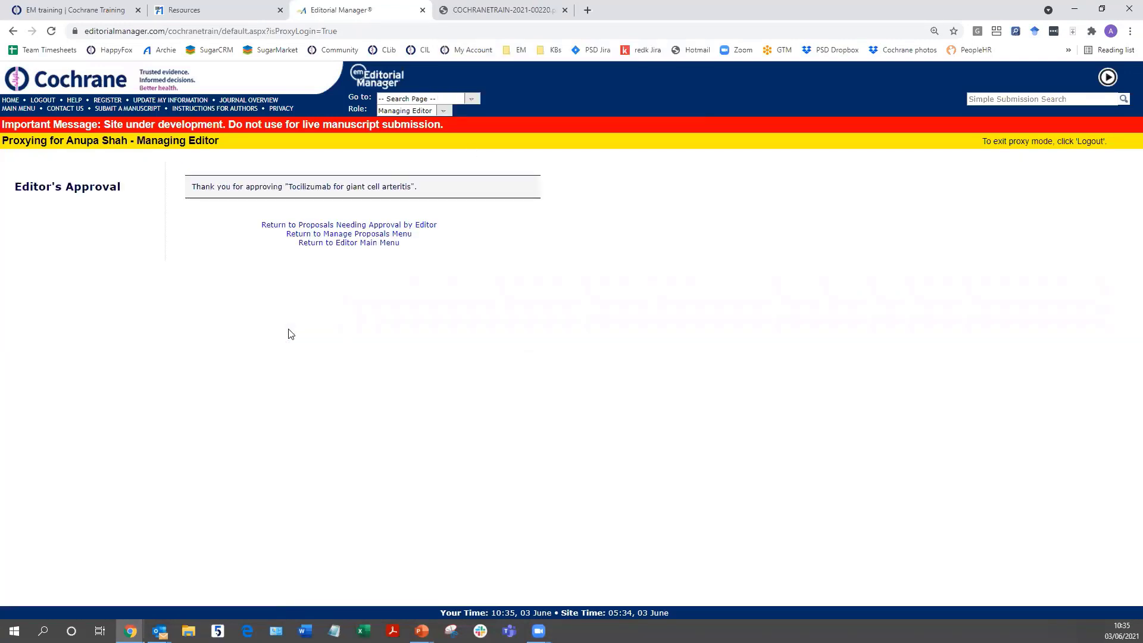
left_click(325, 235)
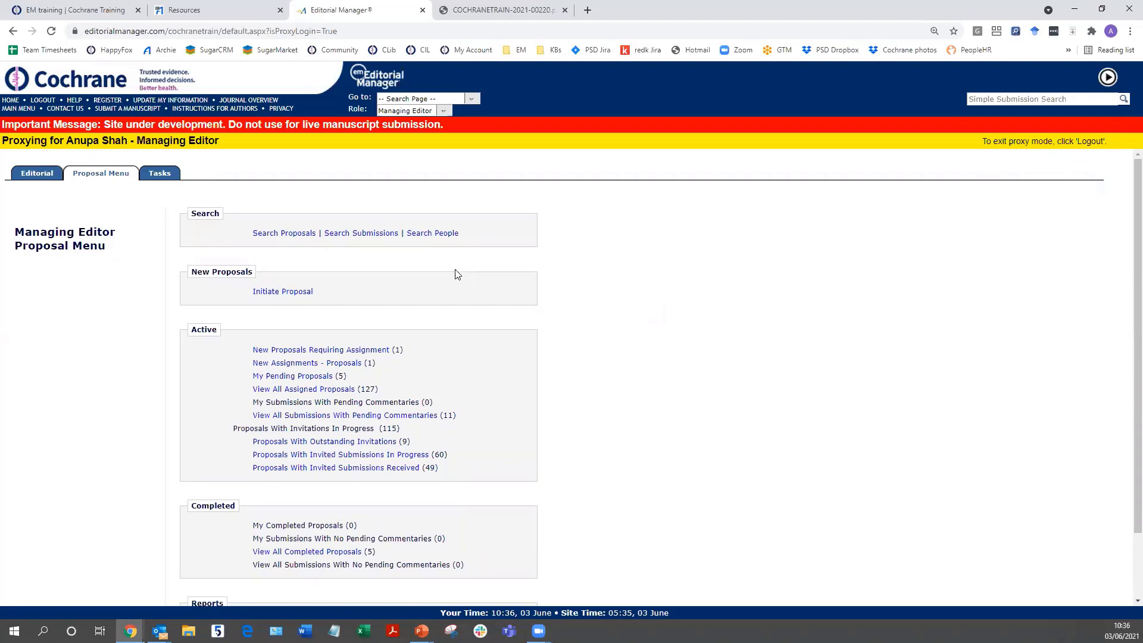
- Assign the proxied Managing Editor to the new proposal requiring assignment, sending the default letter
left_click(327, 350)
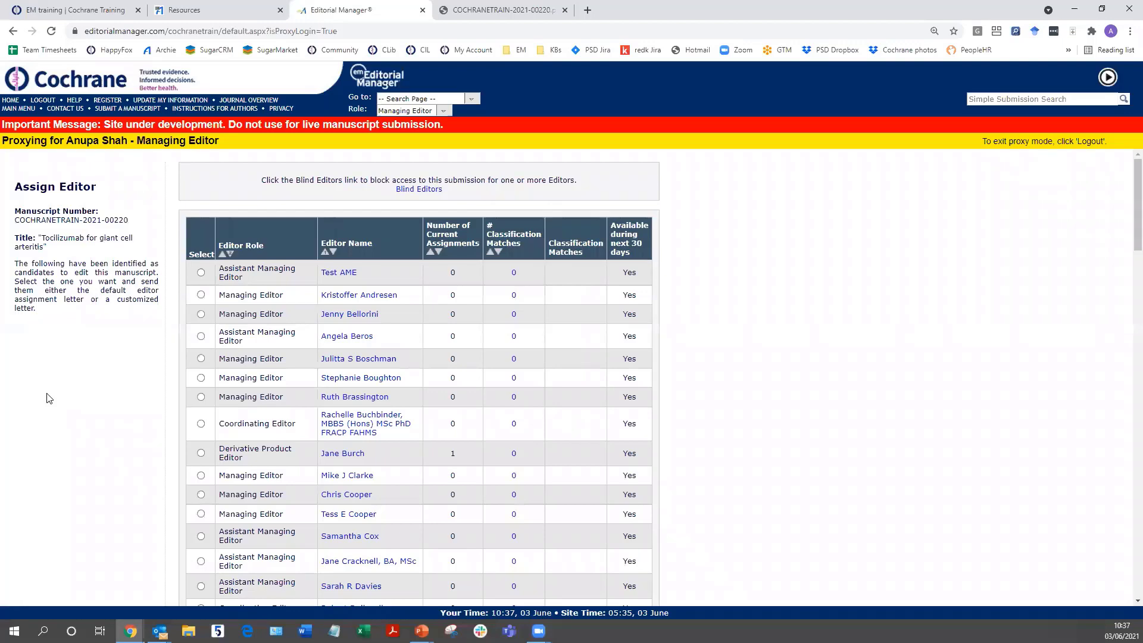
key("ctrl+f")
type("anup")
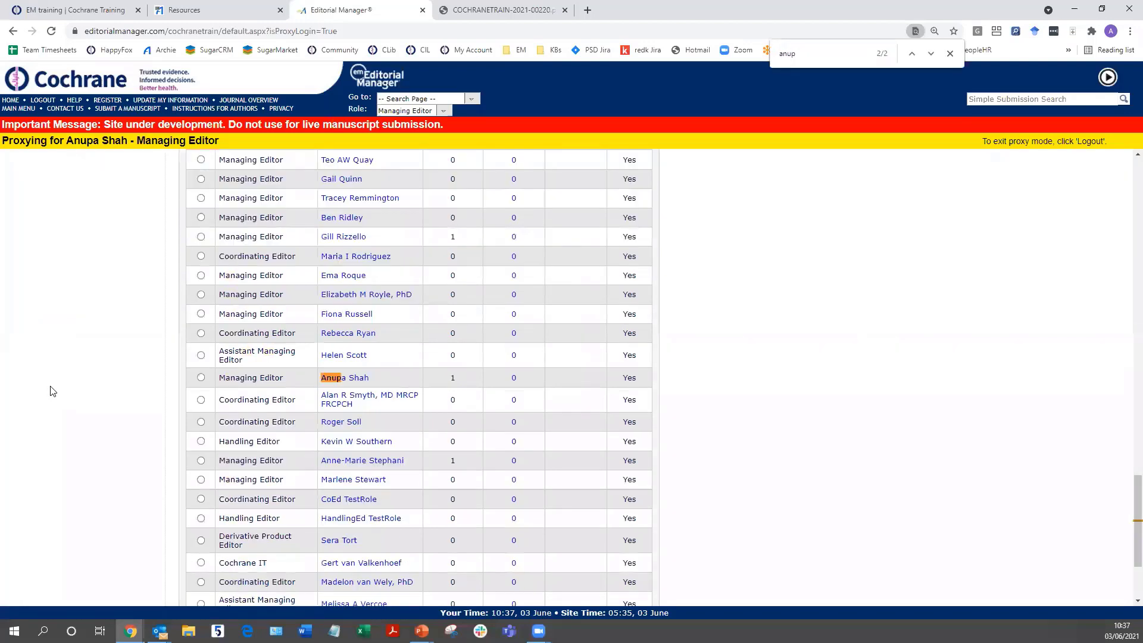
left_click(201, 378)
scroll(86, 333, "down", 3)
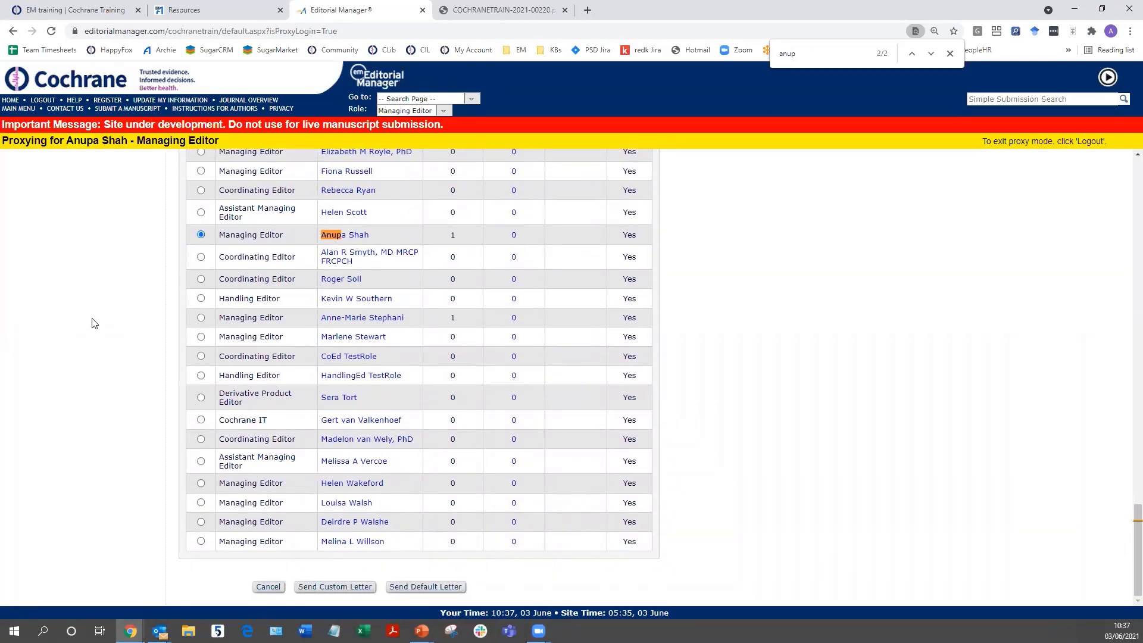
left_click(402, 587)
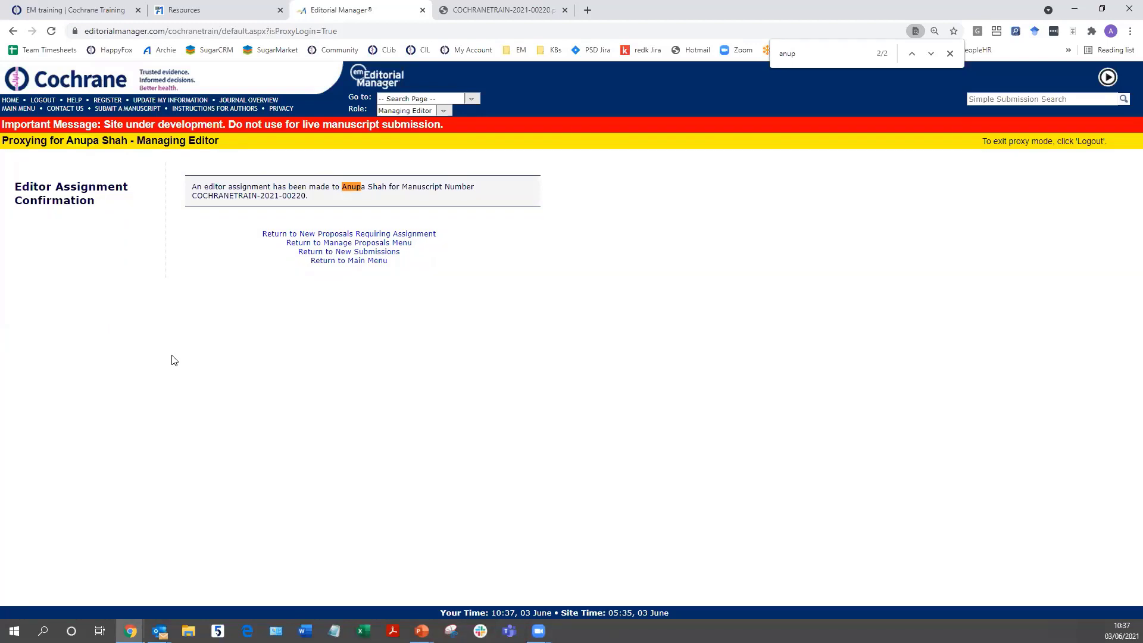
- From the new proposal assignments, begin inviting authors for the Tocilizumab for giant cell arteritis proposal and open the author search
left_click(341, 243)
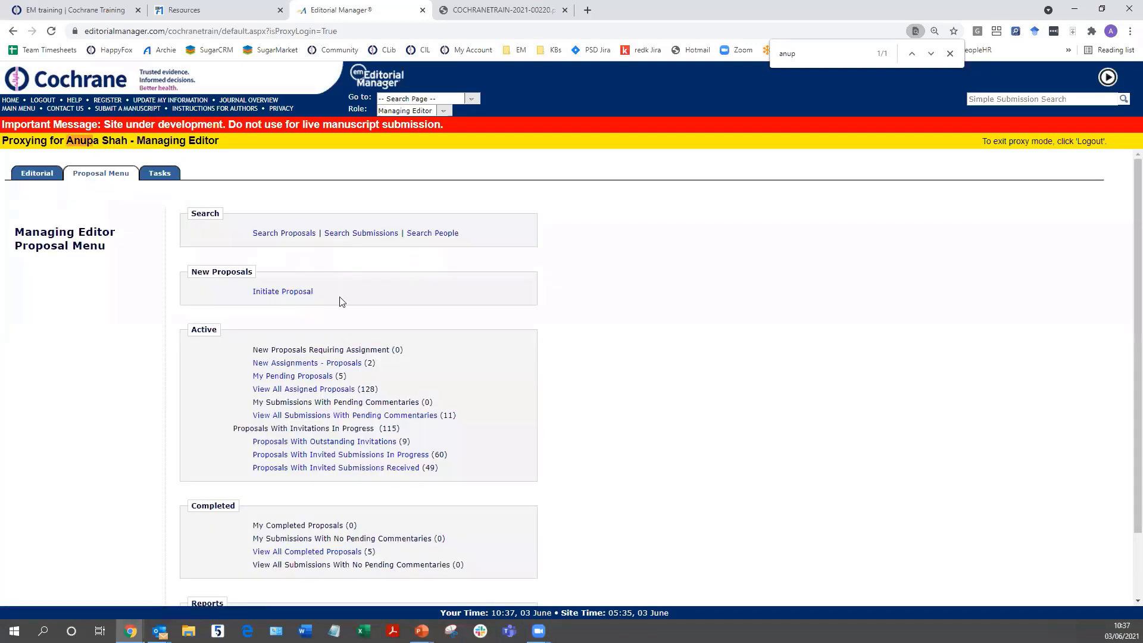
left_click(325, 363)
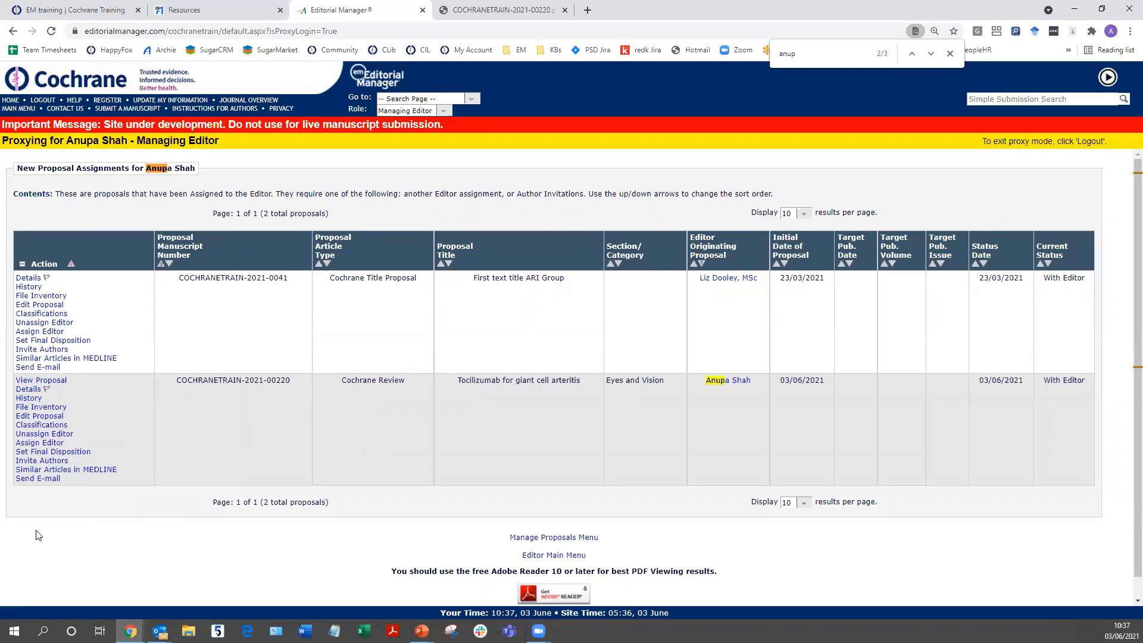
left_click(34, 461)
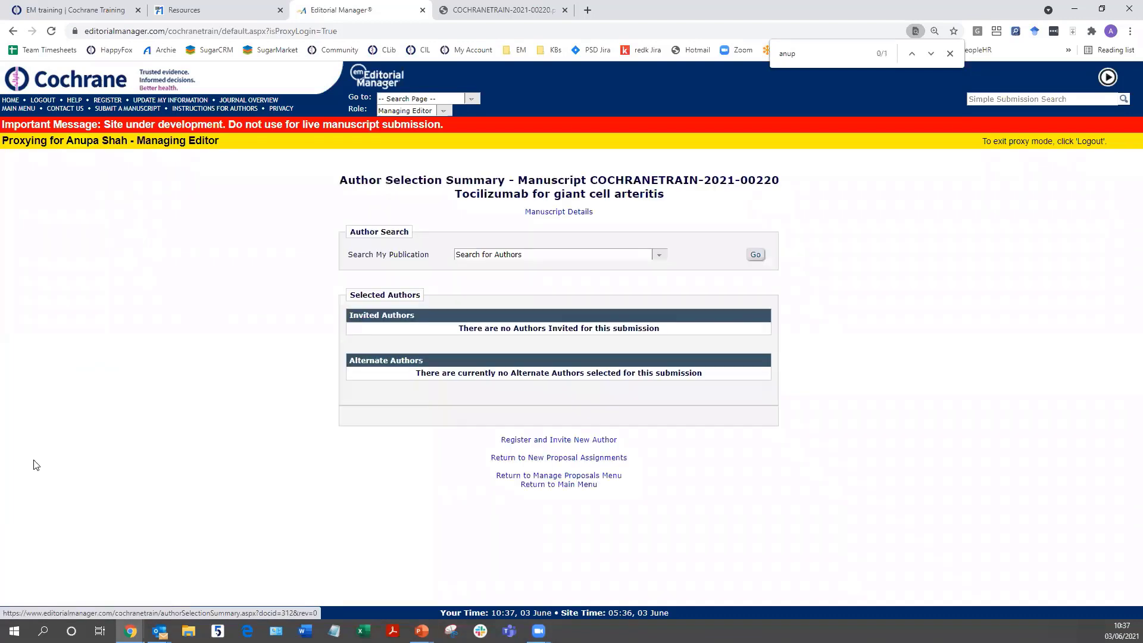
left_click(755, 255)
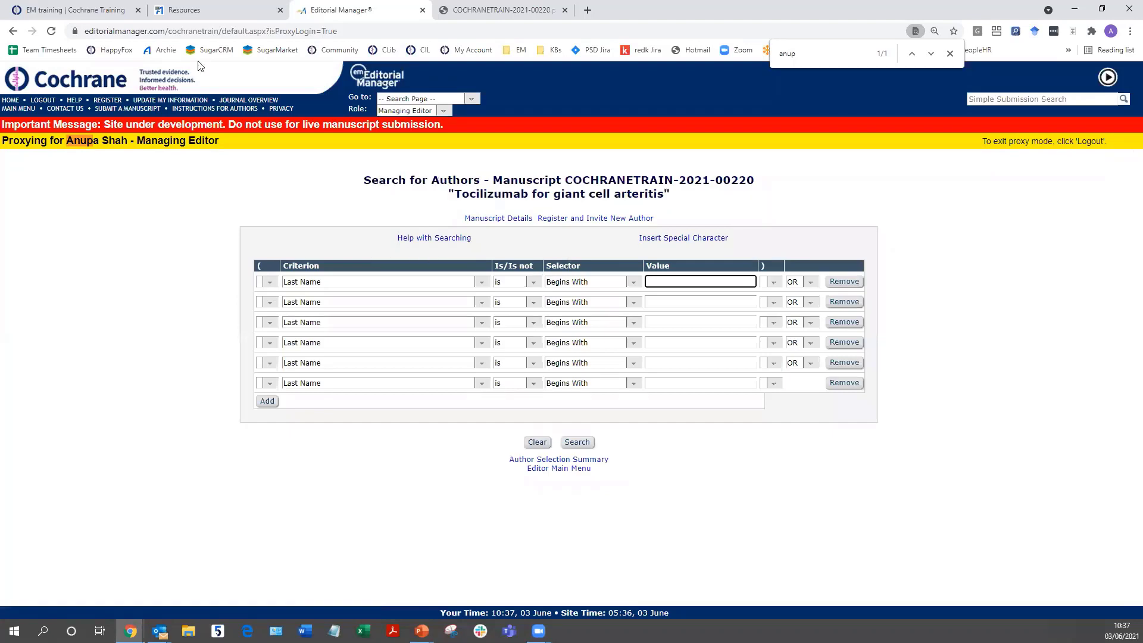
- Check the review's contact person in Archie, and search Editorial Manager for authors whose last name begins with that person's surname
left_click(196, 11)
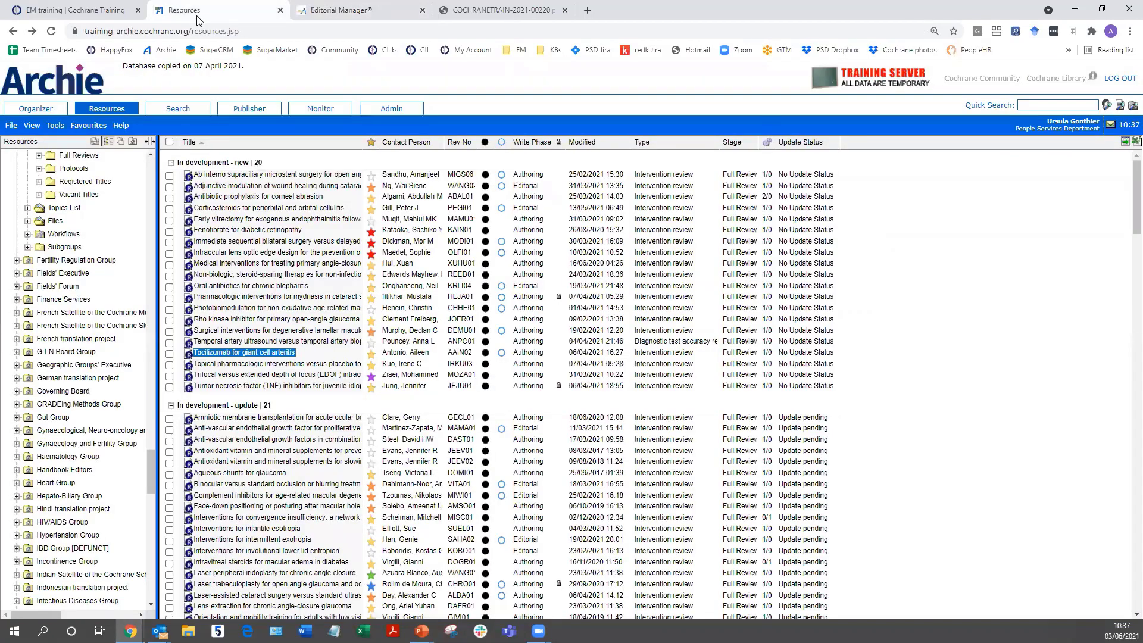
left_click(332, 11)
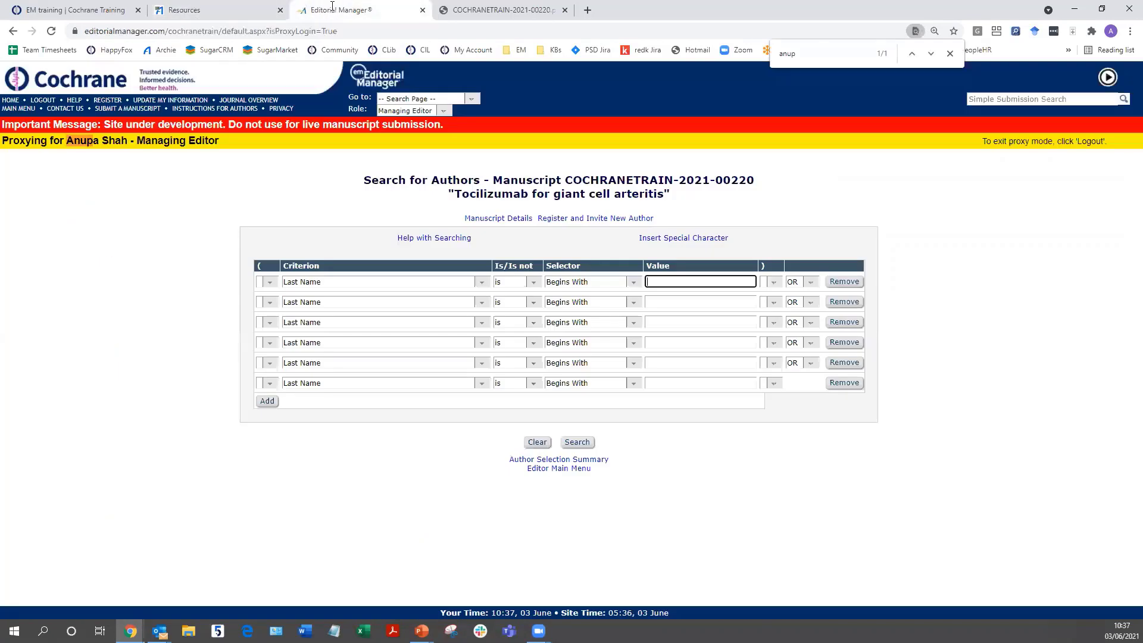
type("a")
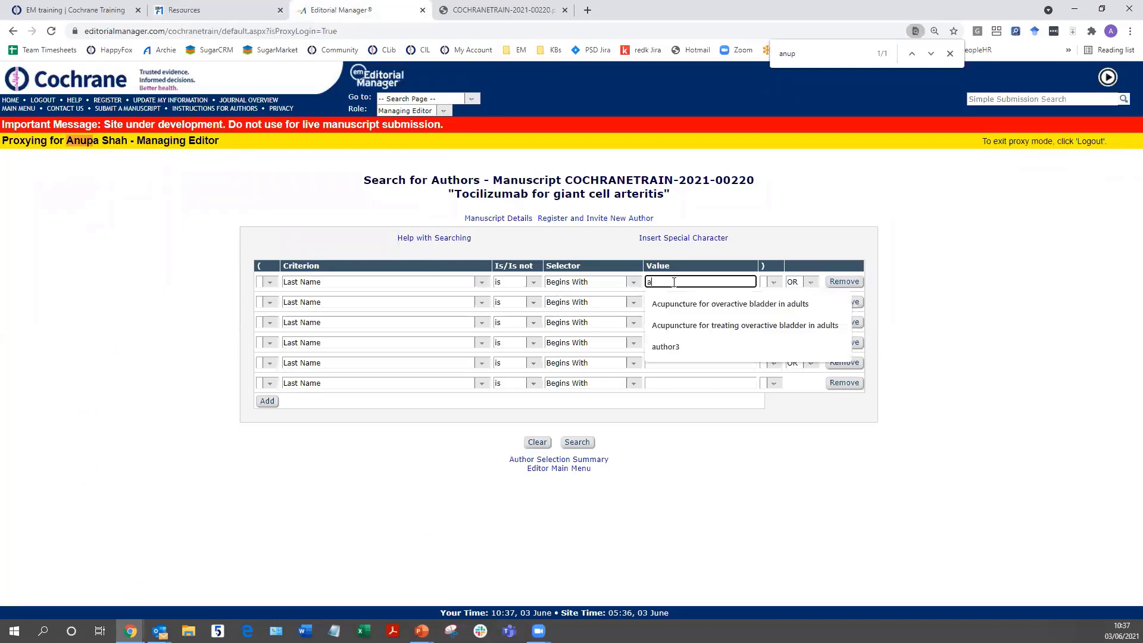
type("ntonia")
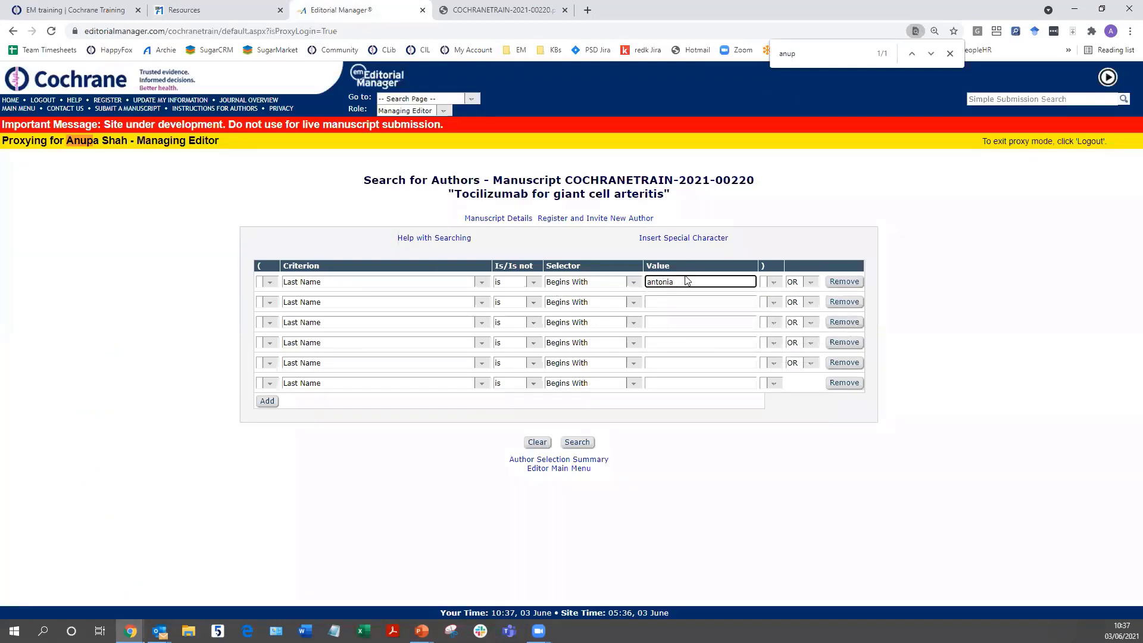
type("o")
left_click(581, 444)
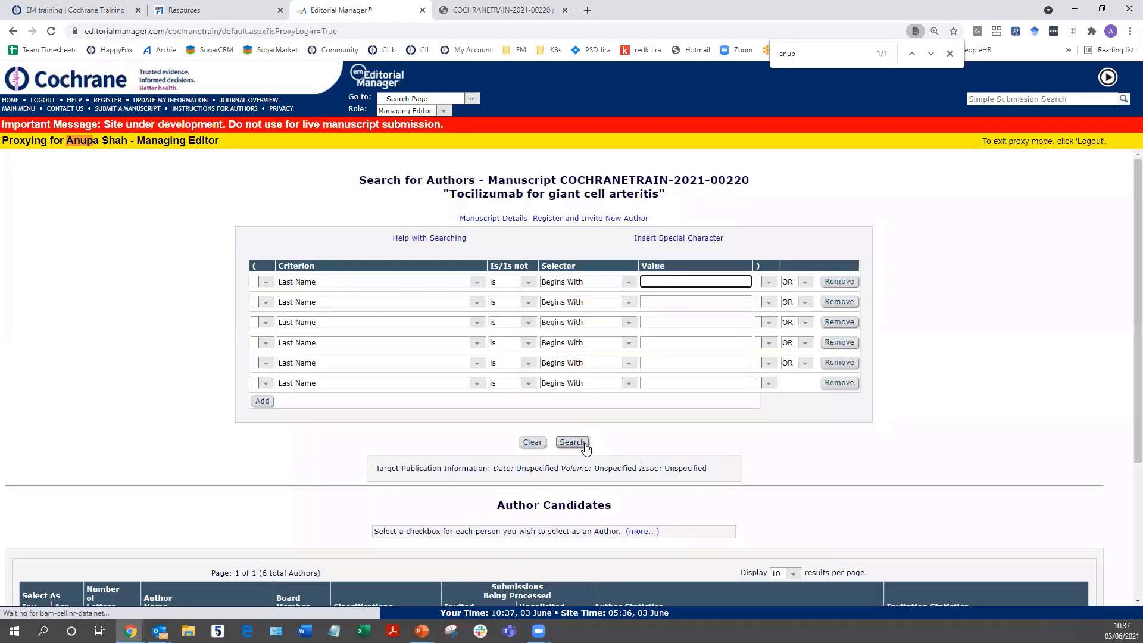
- Select the review's contact person as an assigned author in the candidate list and proceed to the letter selection
scroll(161, 360, "down", 1)
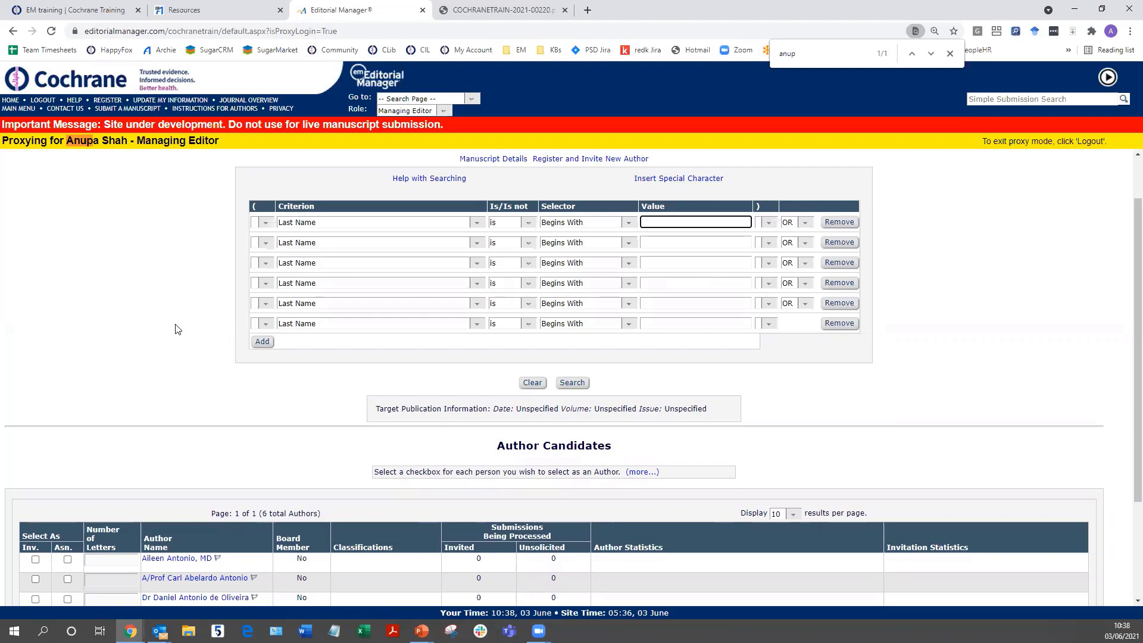
scroll(161, 316, "down", 3)
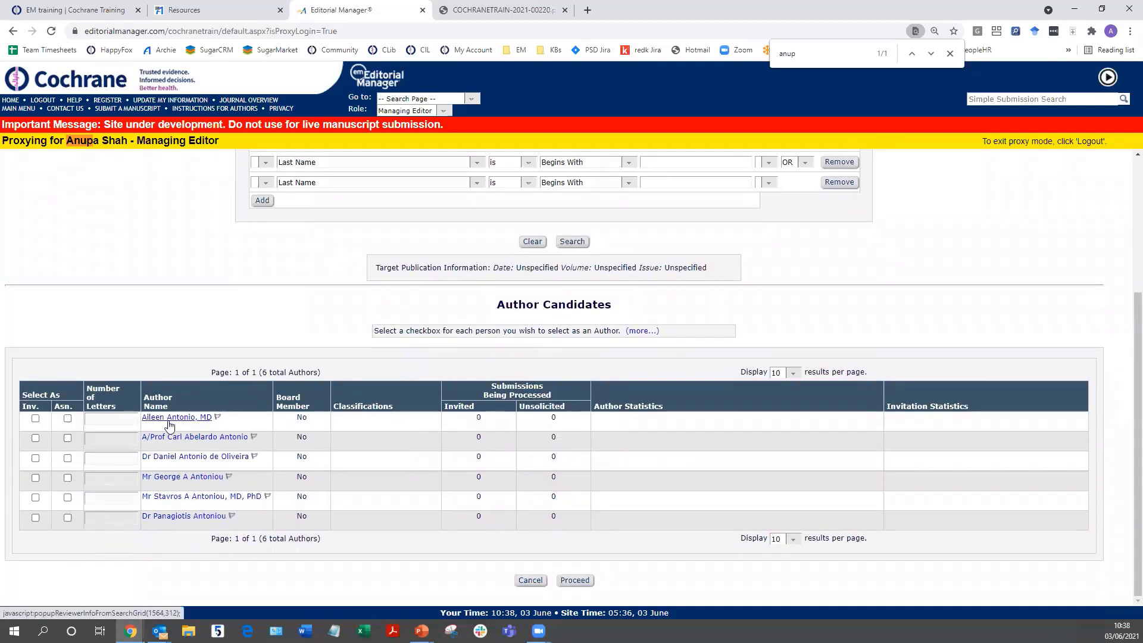
left_click(68, 419)
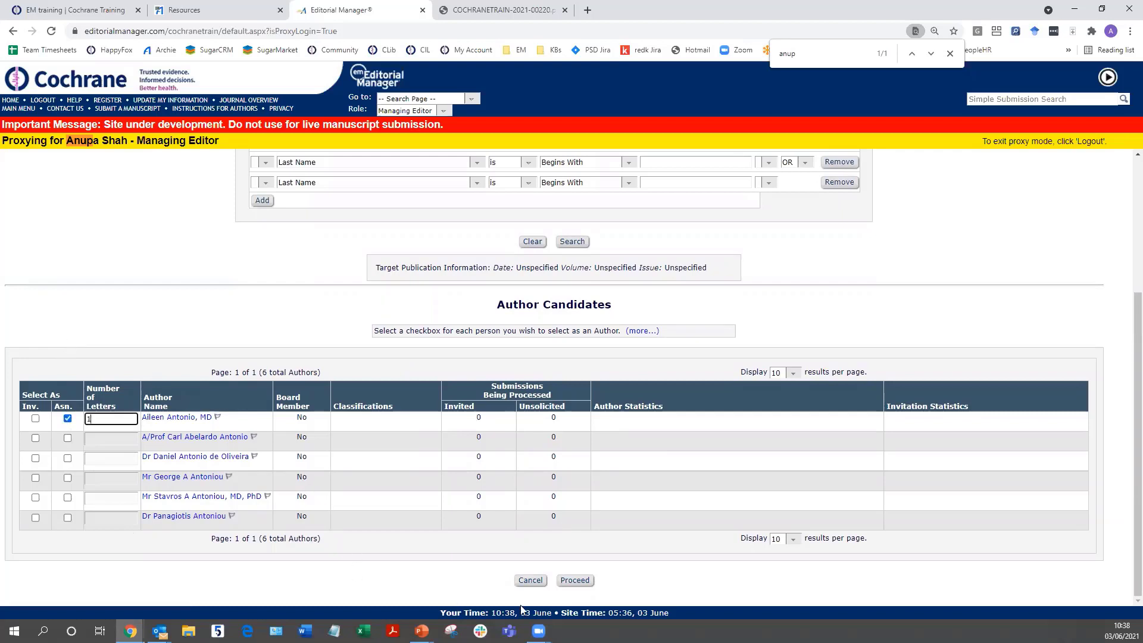
left_click(570, 581)
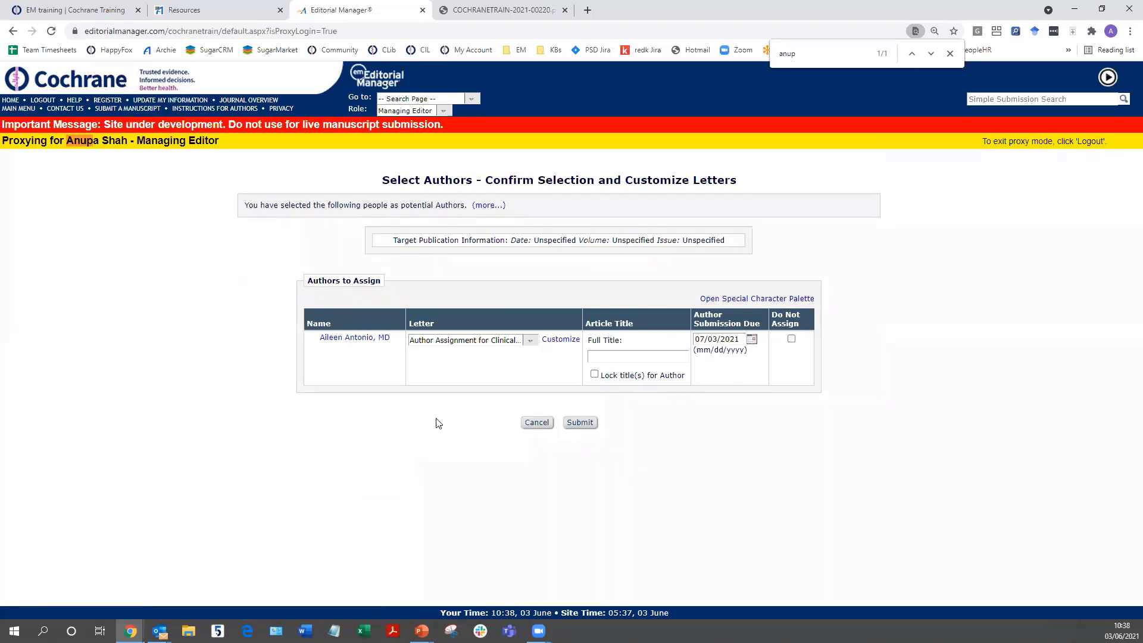
- Choose the Author Assignment for Transfer to EM letter for the author and open it for customization
left_click(529, 340)
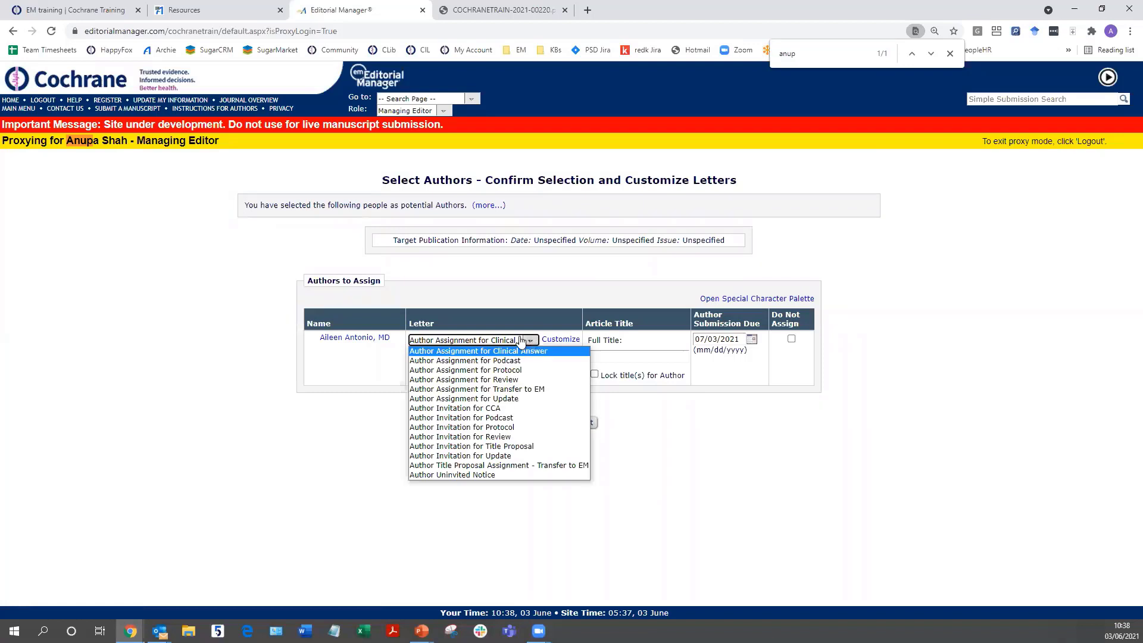
left_click(455, 390)
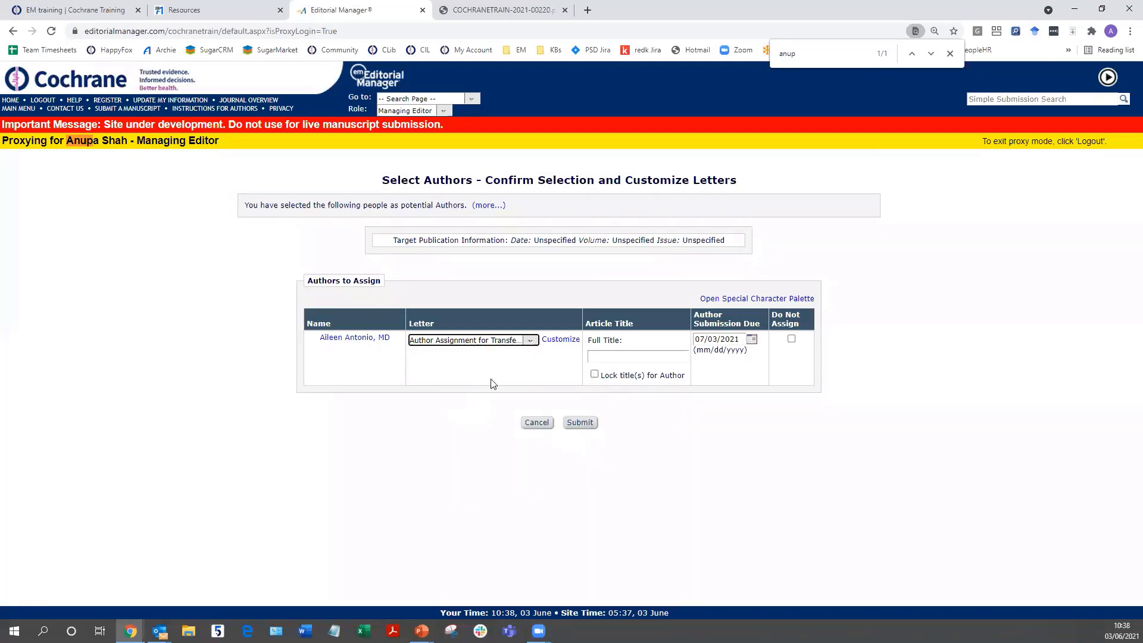
left_click(566, 344)
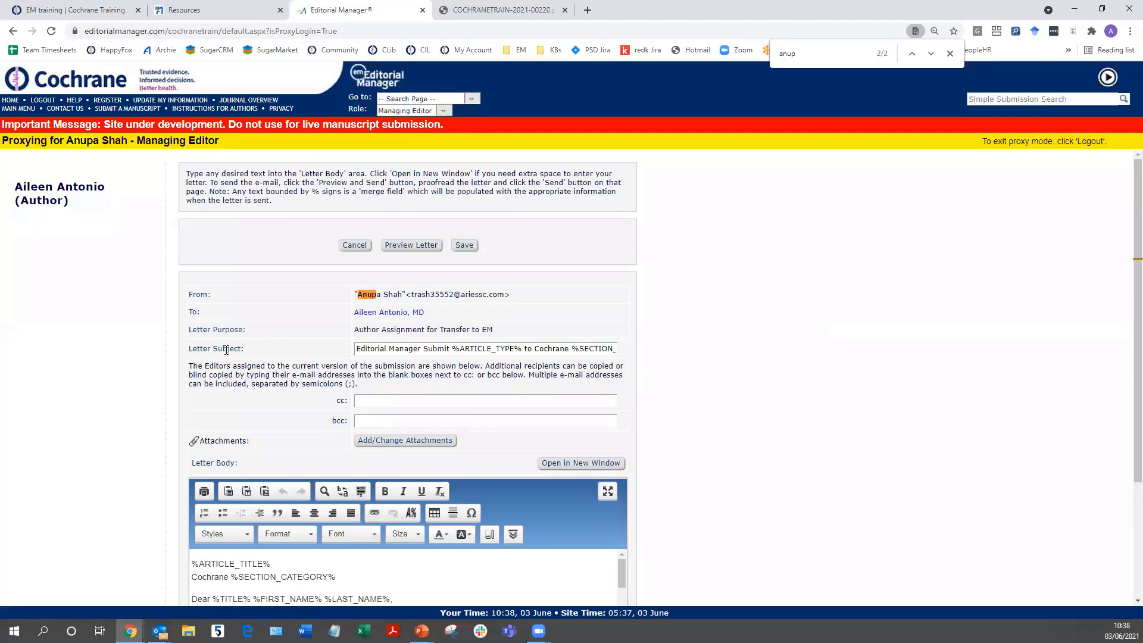
- Read through the assignment letter's recipients, subject and body with its merge fields
scroll(228, 354, "down", 1)
scroll(226, 357, "down", 1)
scroll(208, 421, "up", 2)
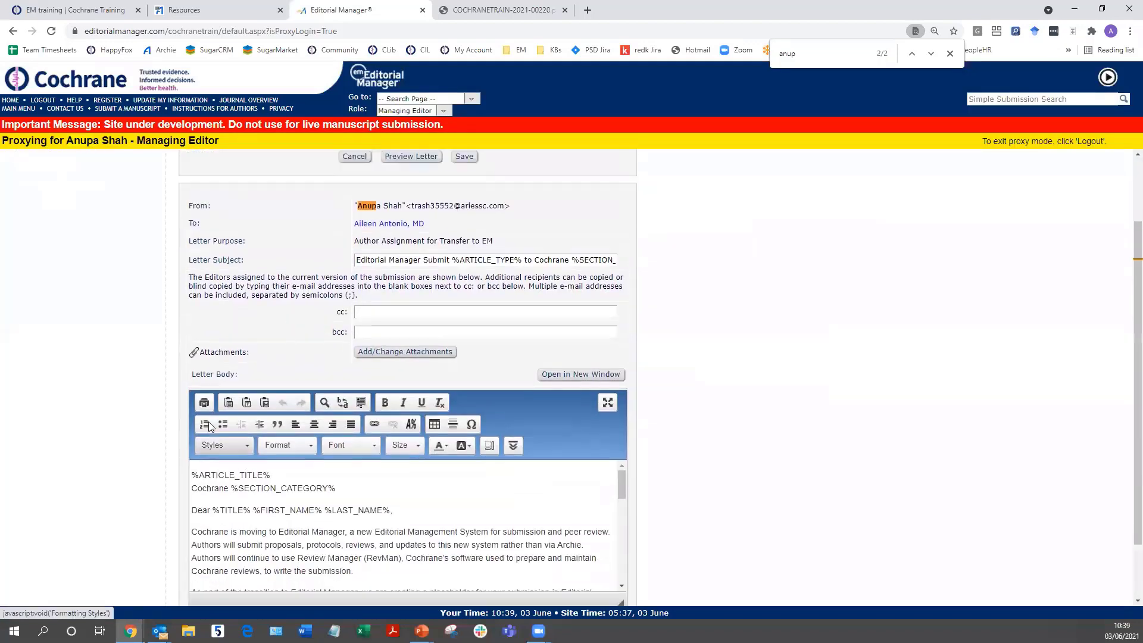
scroll(265, 506, "down", 4)
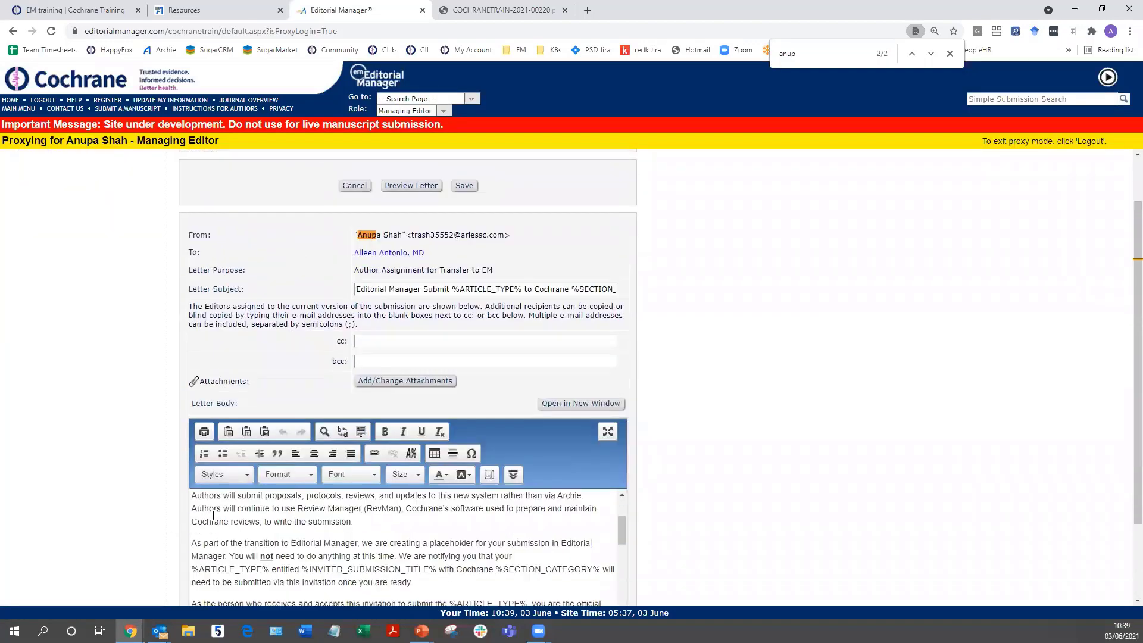
scroll(464, 392, "down", 2)
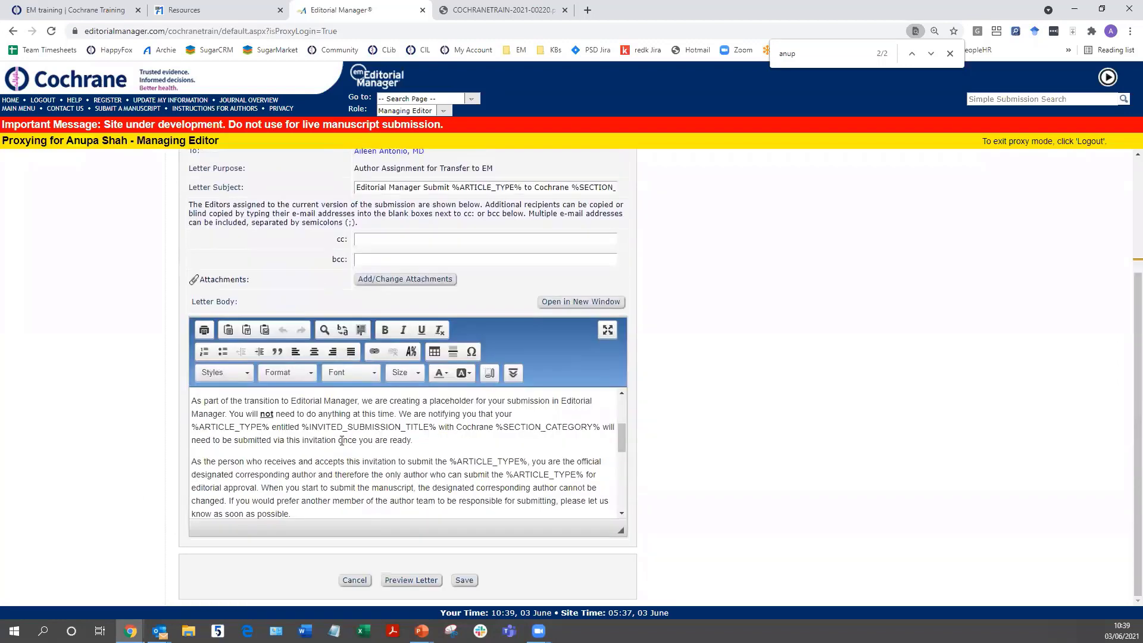
scroll(341, 440, "up", 3)
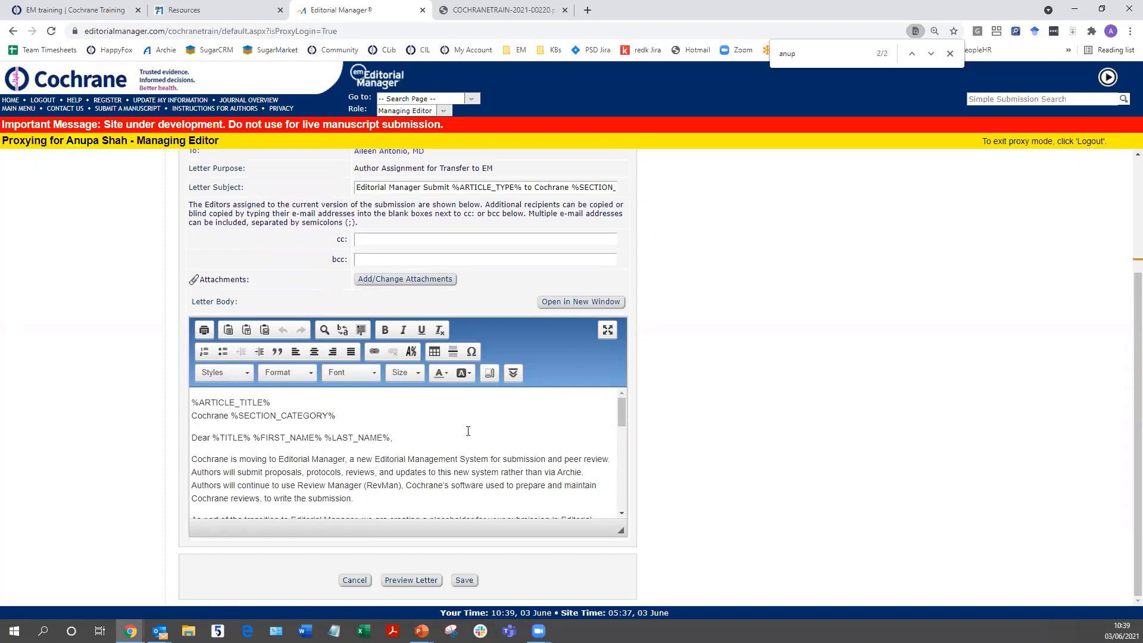
mouse_move(622, 411)
left_mouse_down()
mouse_move(626, 438)
mouse_move(620, 404)
left_mouse_up()
scroll(669, 472, "up", 2)
scroll(670, 469, "up", 1)
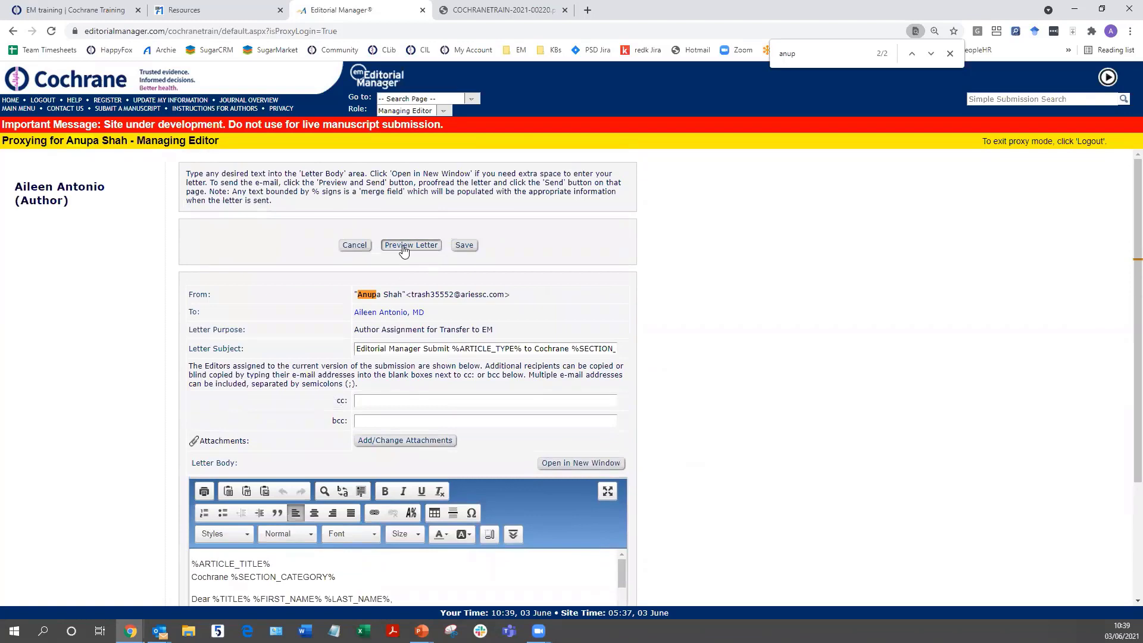
- Preview the Author Assignment for Transfer to EM letter in an enlarged window, check its title line and text, and close the preview
left_click(403, 248)
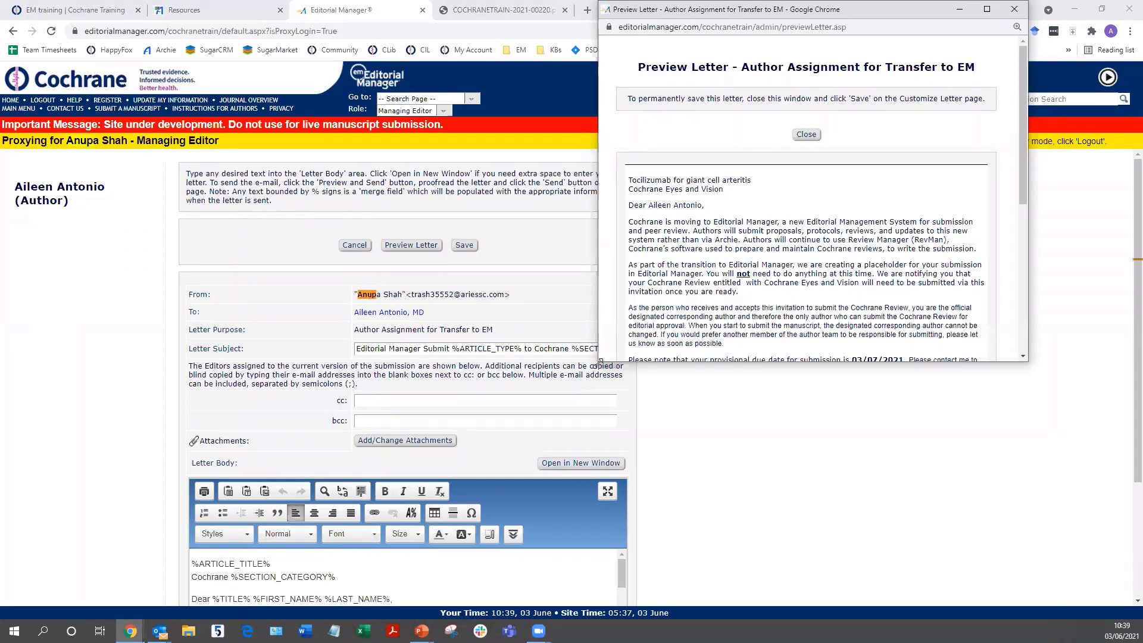
left_click_drag(601, 361, 310, 566)
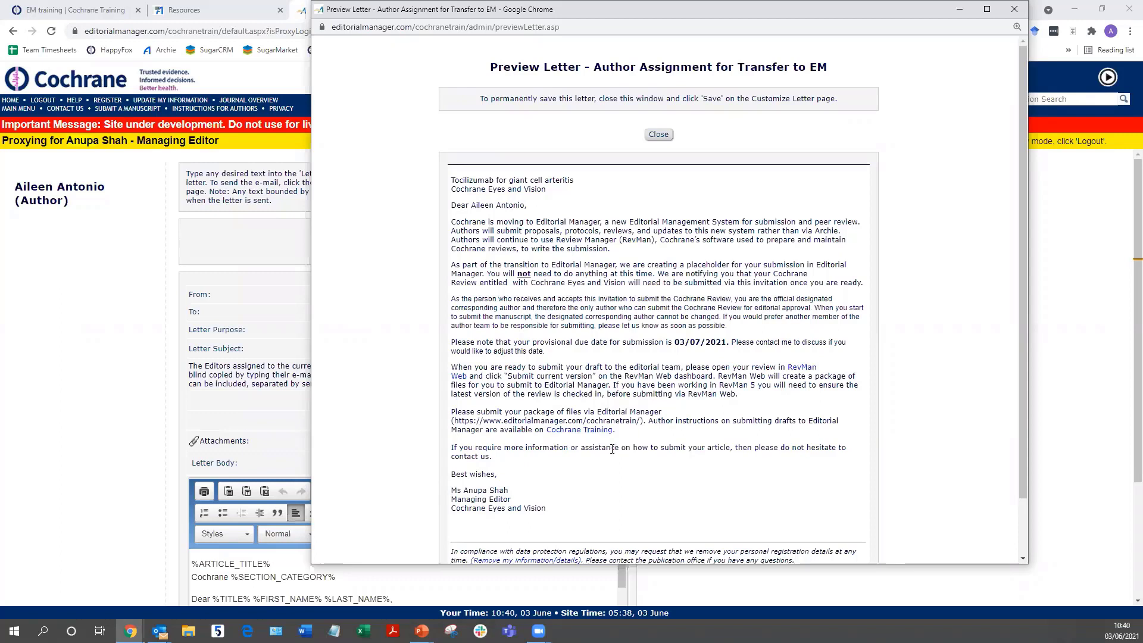
left_click_drag(575, 180, 447, 185)
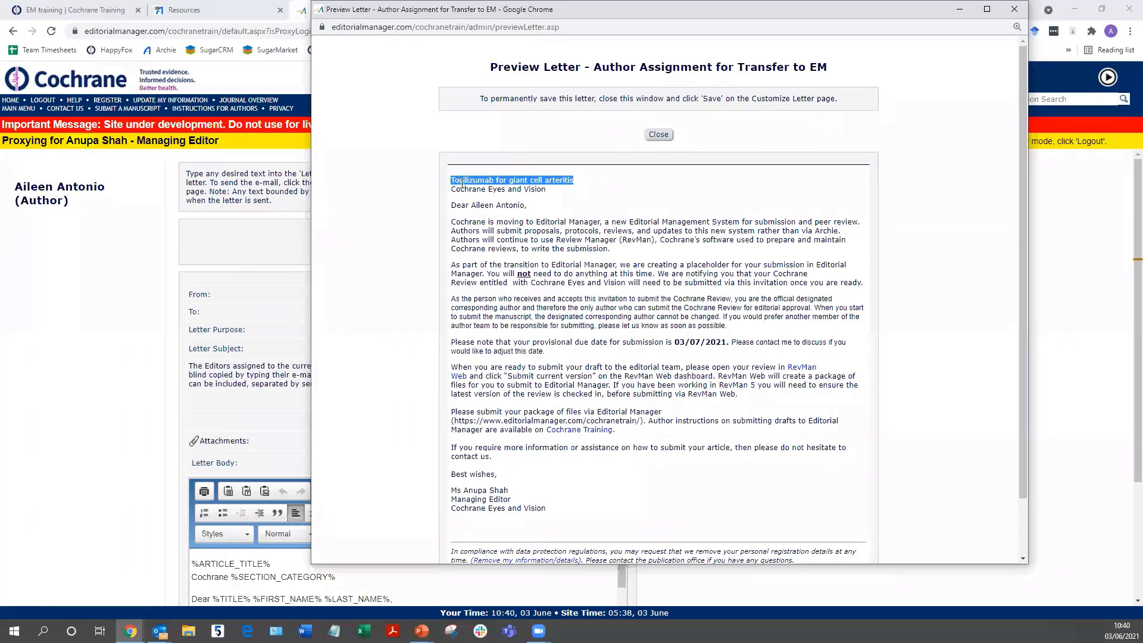
left_click(692, 255)
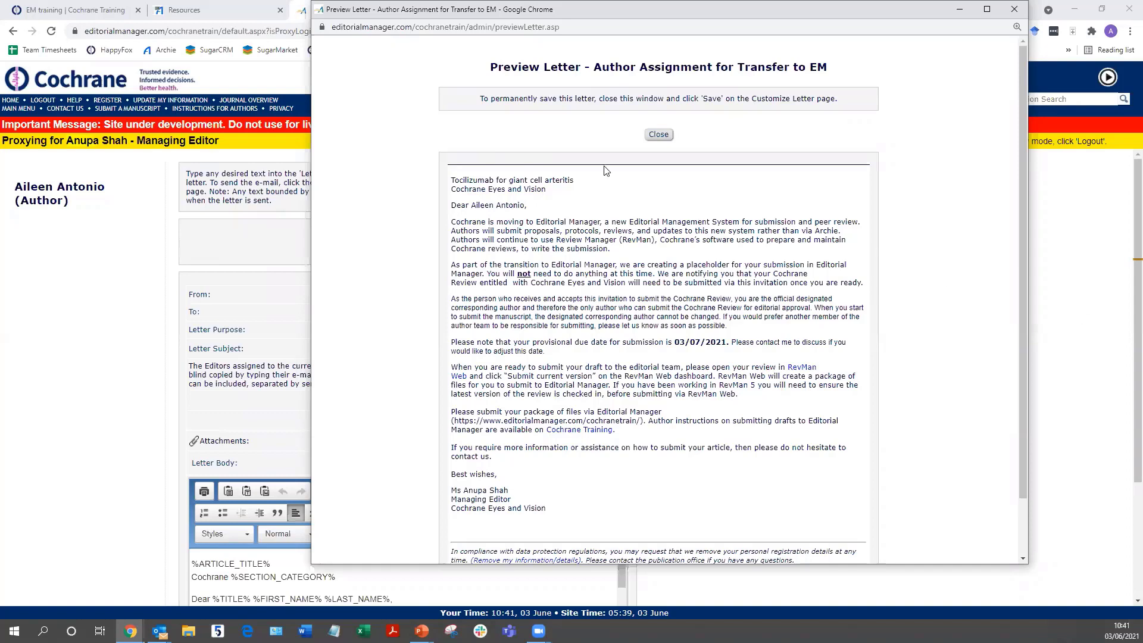
left_click(648, 134)
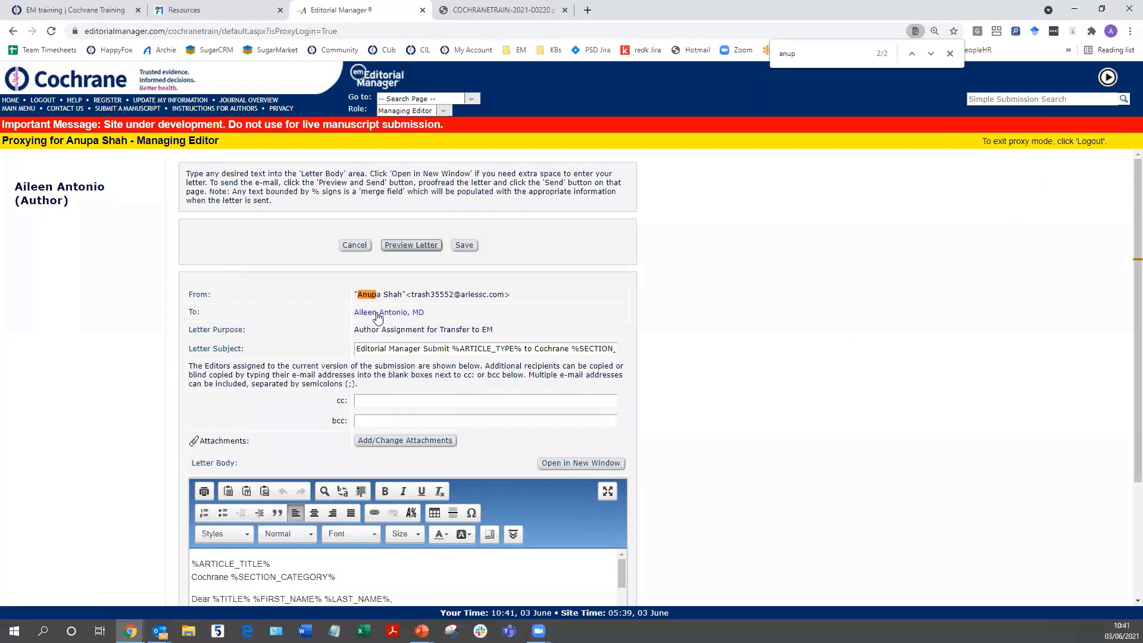
- Check the letter's cc field and the co-author addresses in the draft Outlook message about the review, and return to the letter
scroll(177, 334, "down", 1)
scroll(176, 333, "down", 2)
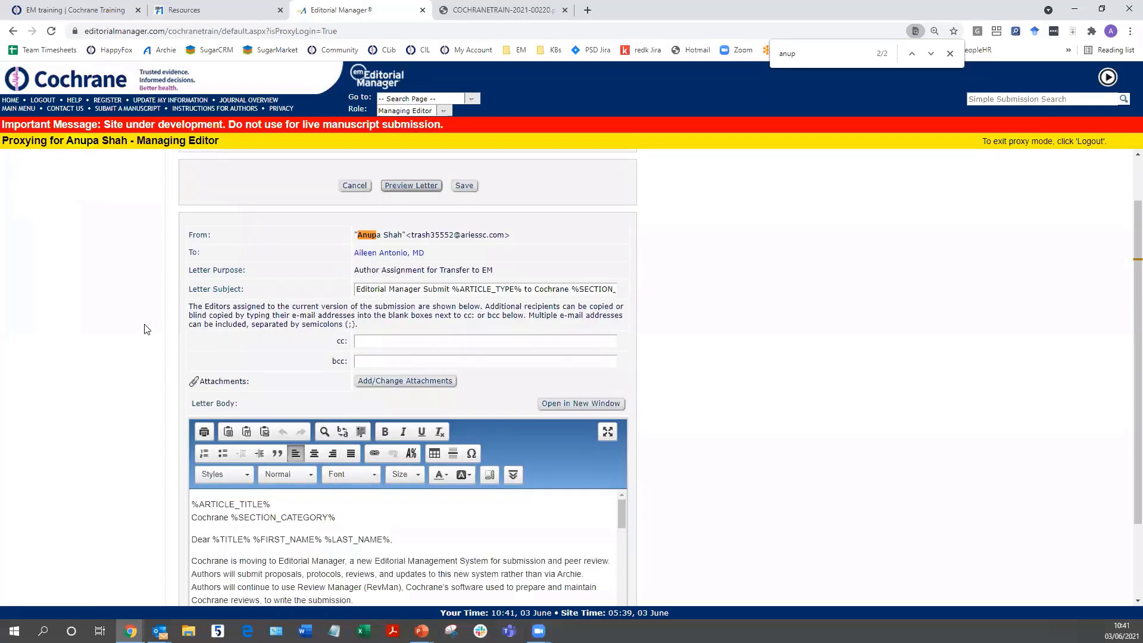
left_click(360, 343)
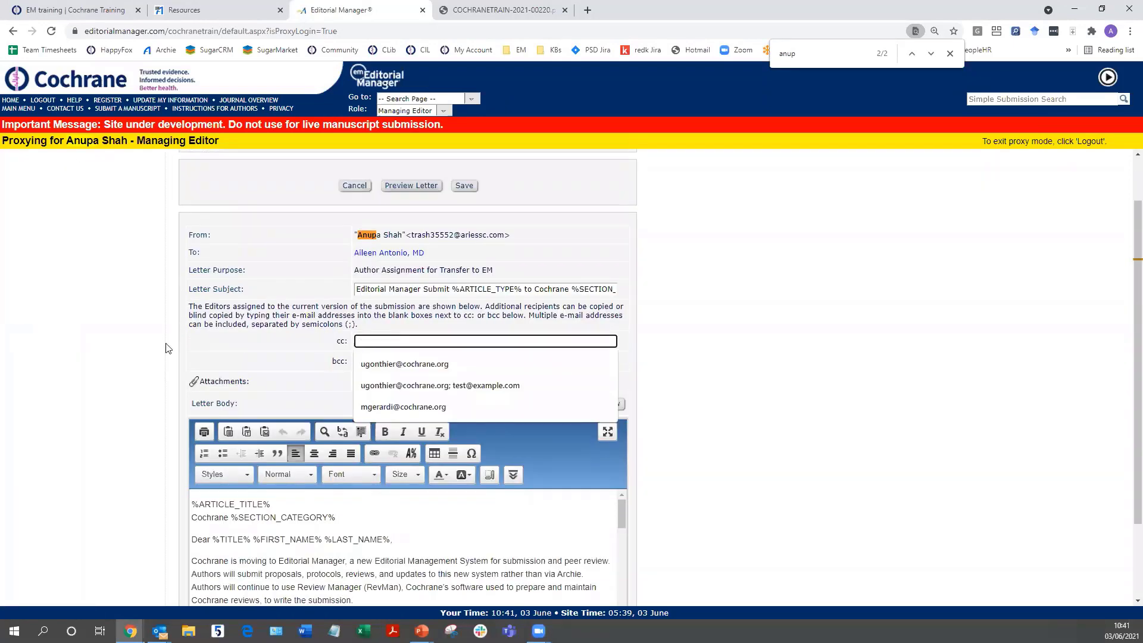
left_click(128, 383)
mouse_move(160, 631)
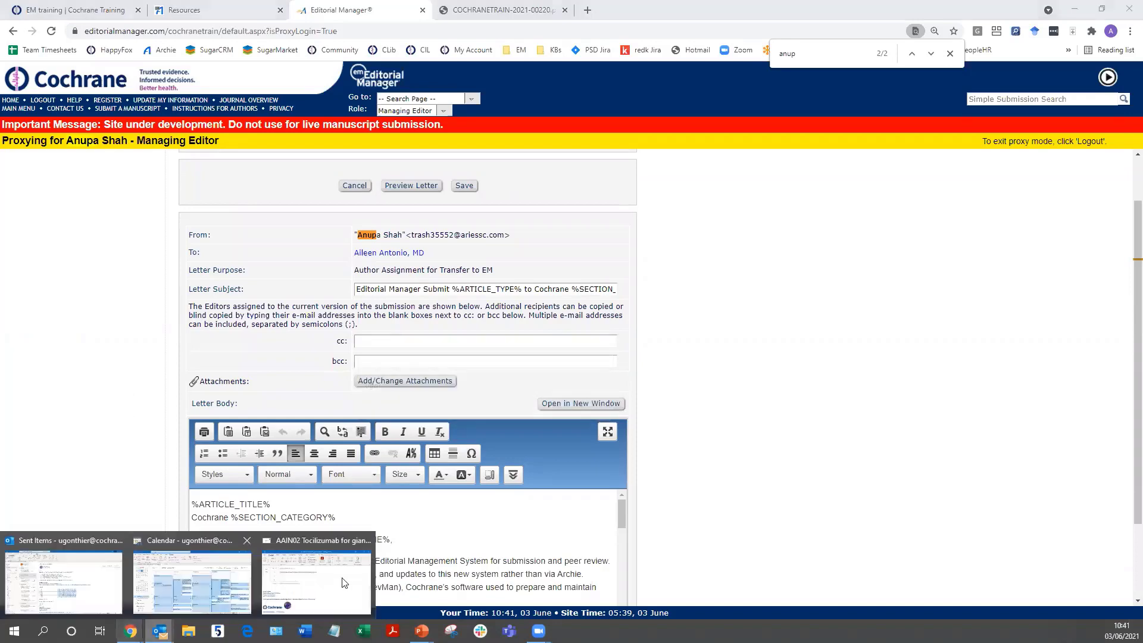
left_click(336, 591)
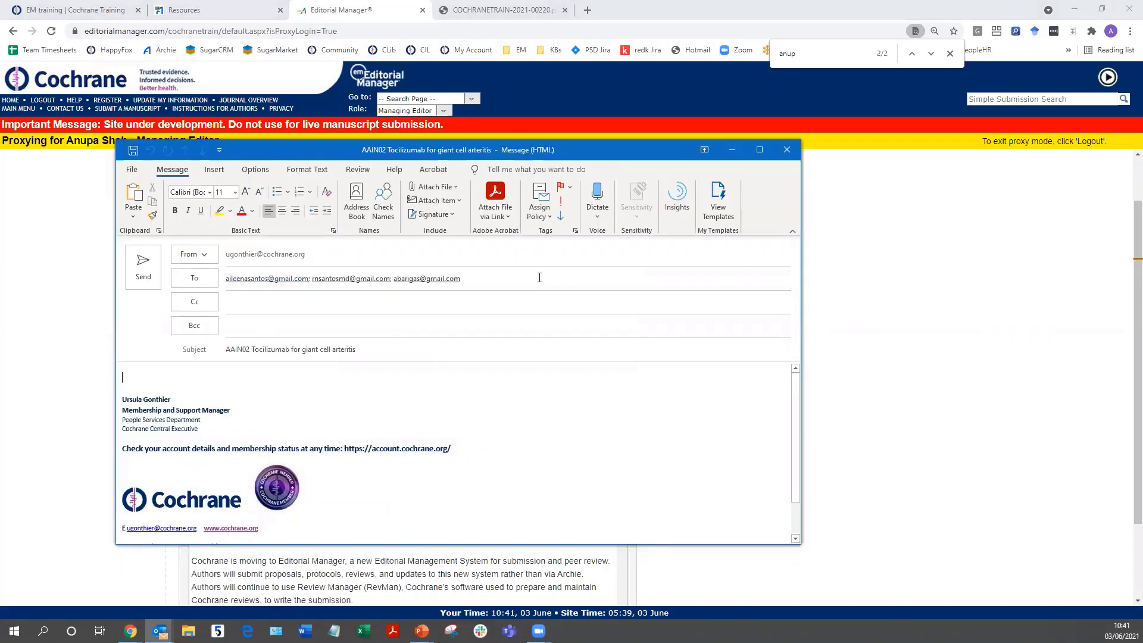
left_click(539, 277)
left_click_drag(359, 279, 459, 279)
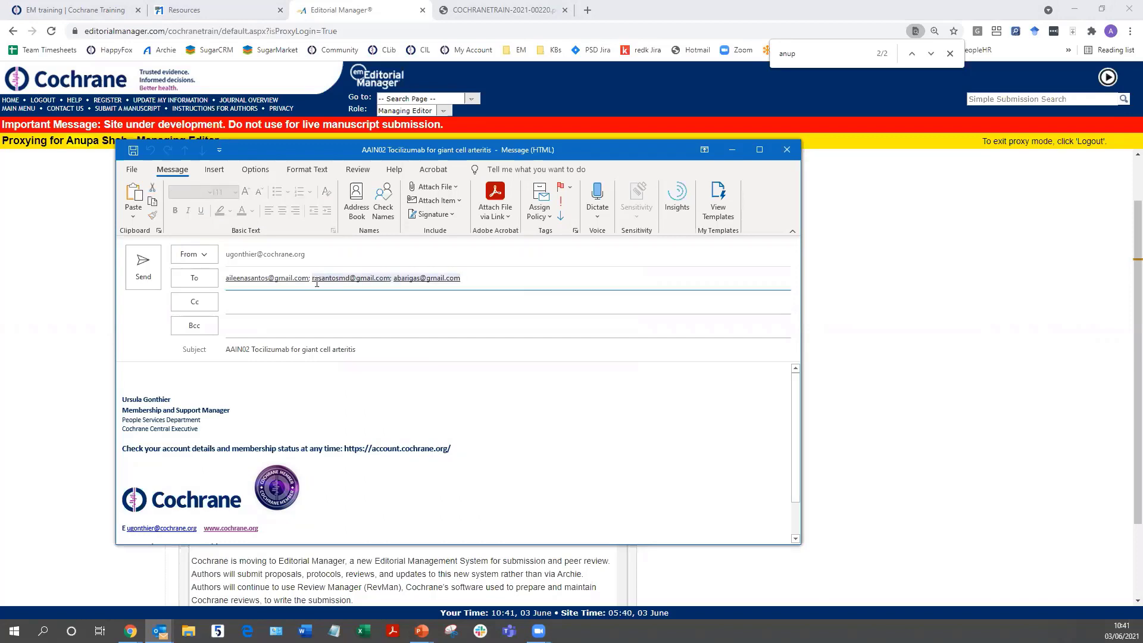
left_click(864, 361)
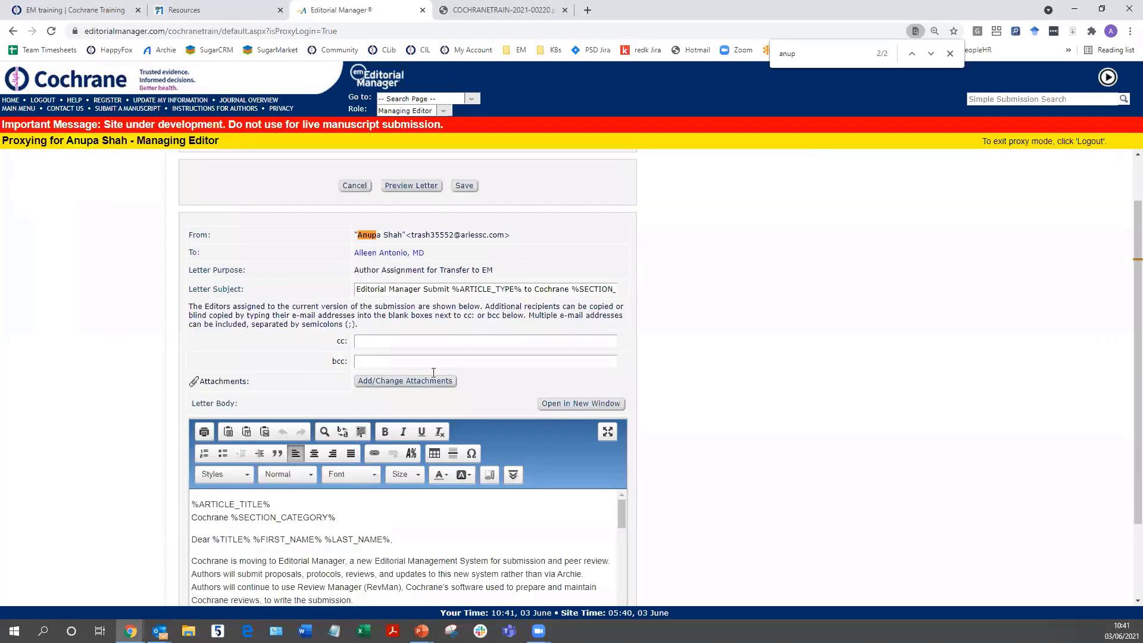
left_click(411, 338)
left_click(275, 335)
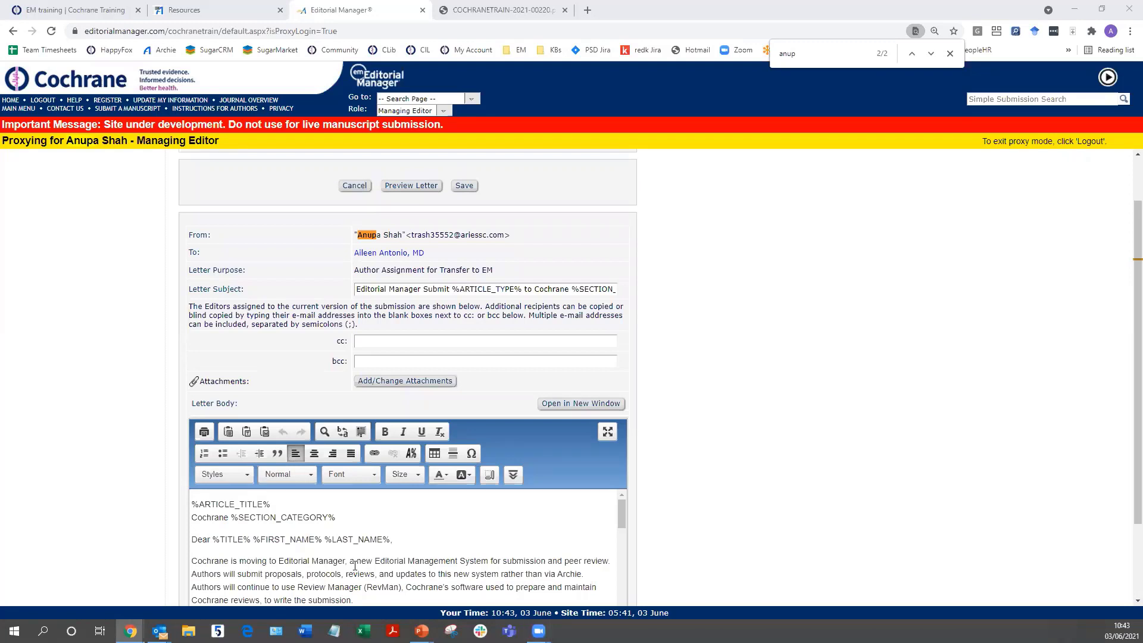
- Try a short text edit after the salutation in the letter body and save the customized letter
left_click(374, 562)
scroll(418, 545, "down", 3)
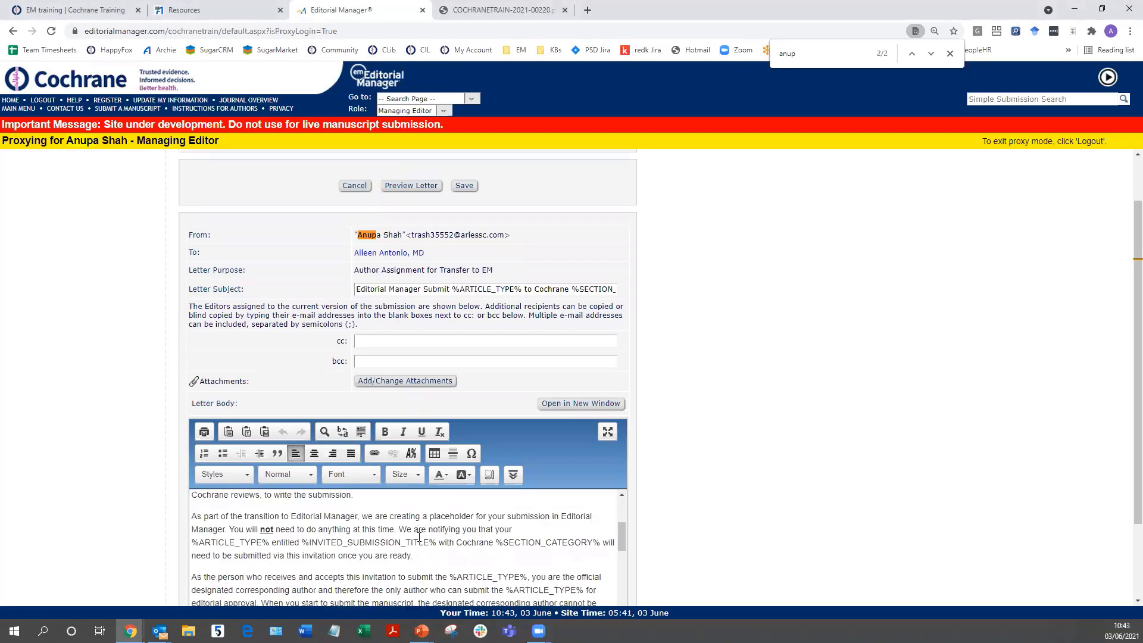
scroll(419, 537, "up", 3)
type("he")
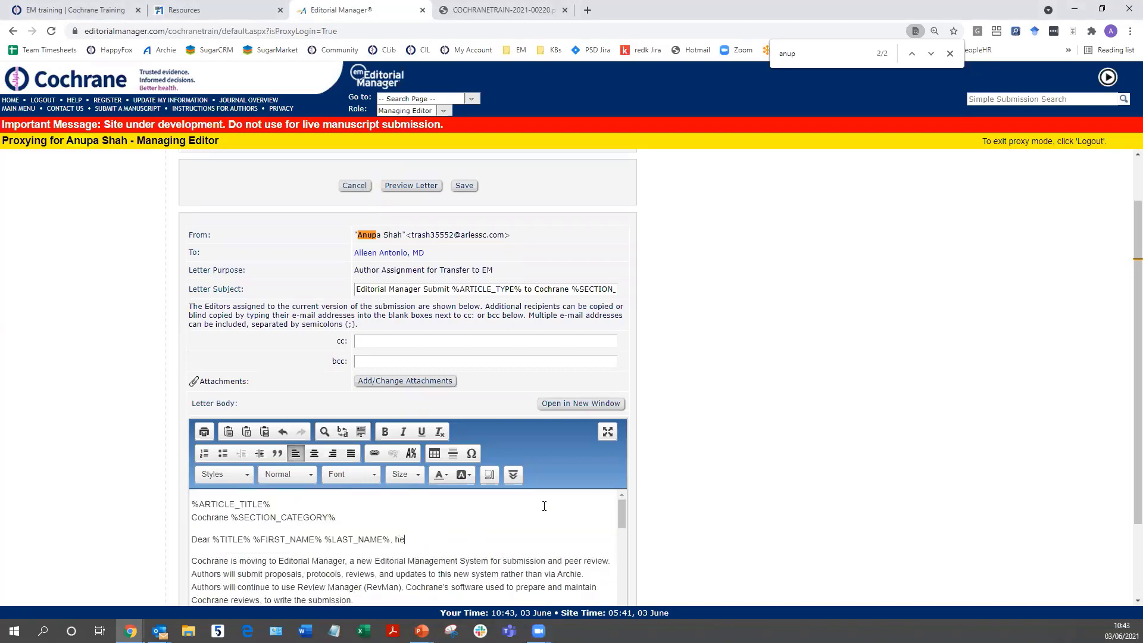
type("llo e")
key("BackSpace")
key("BackSpace")
key("BackSpace")
left_click(463, 187)
left_click(627, 133)
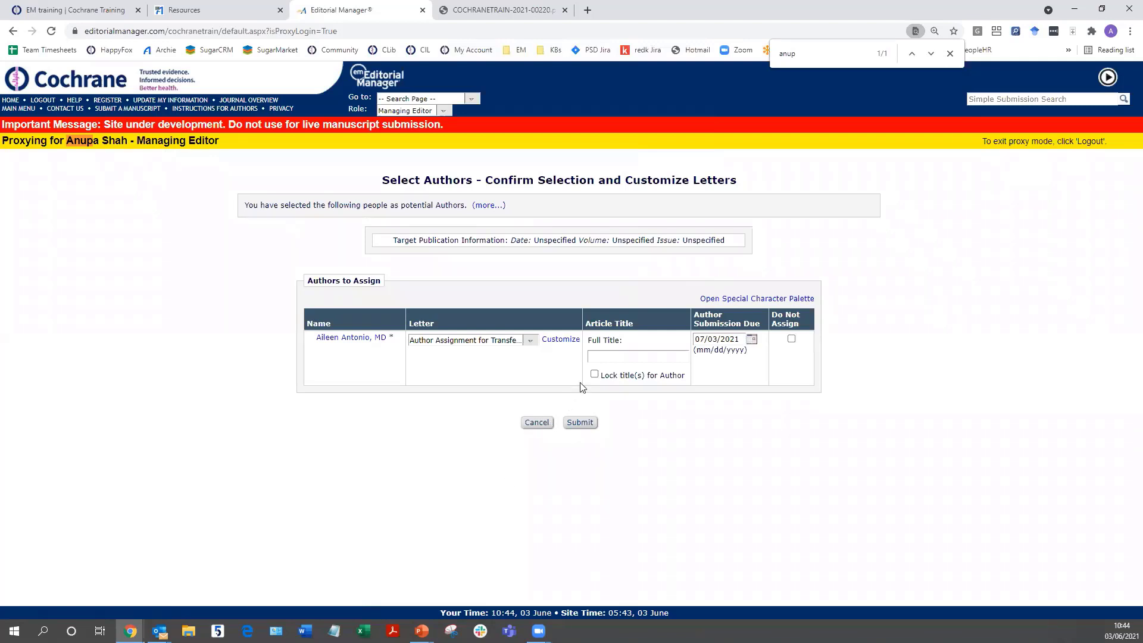
- Enter the full title "Tocilizumab for giant cell arteritis", lock the title for the author, and submit the author assignment
left_click(601, 356)
key("ctrl+v")
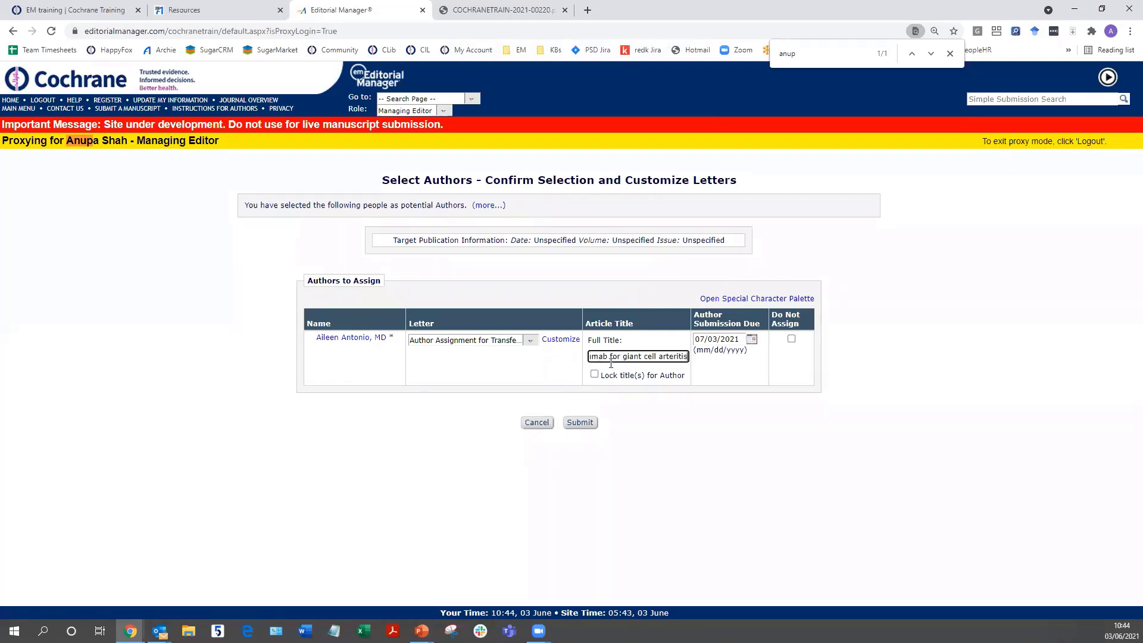
left_click(594, 374)
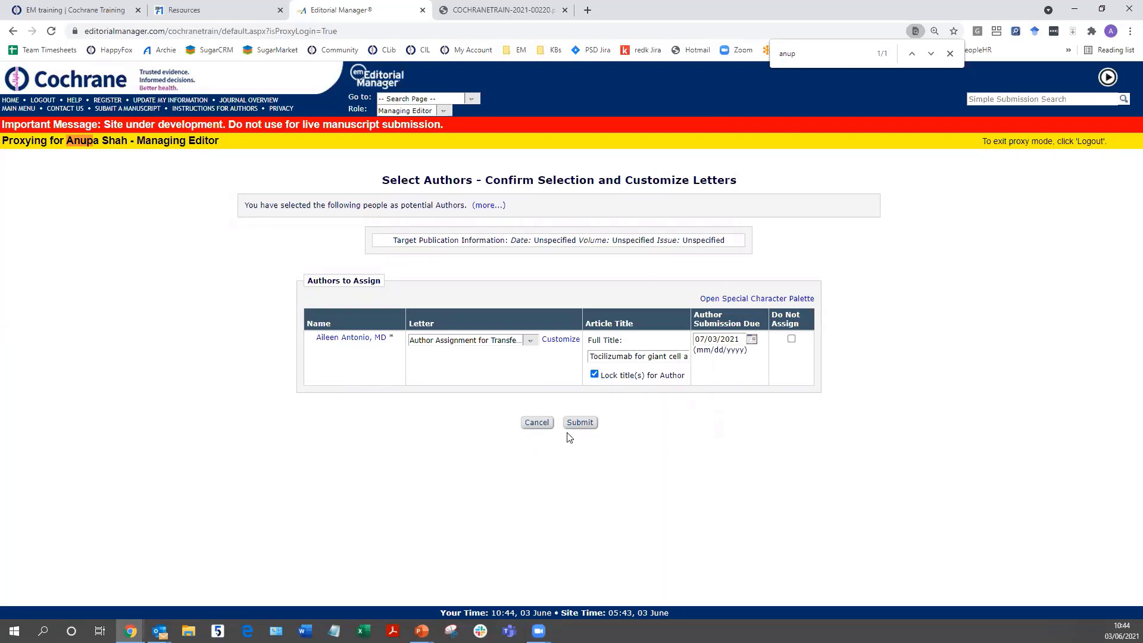
left_click(580, 424)
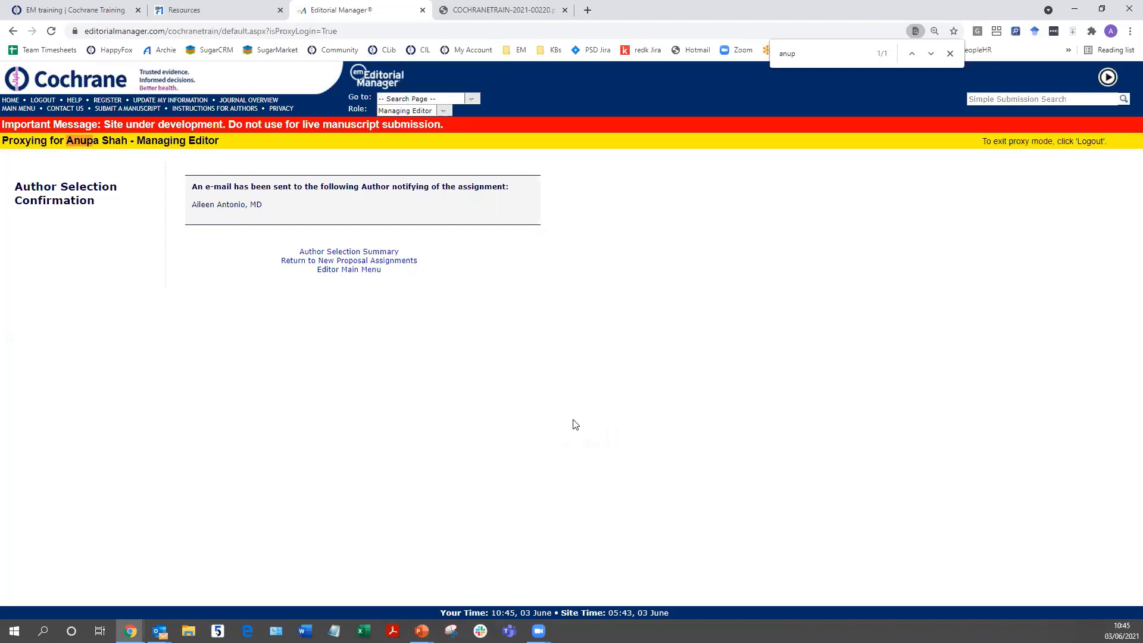
- Return to the Managing Editor main menu and open the proposal menu
left_click(325, 273)
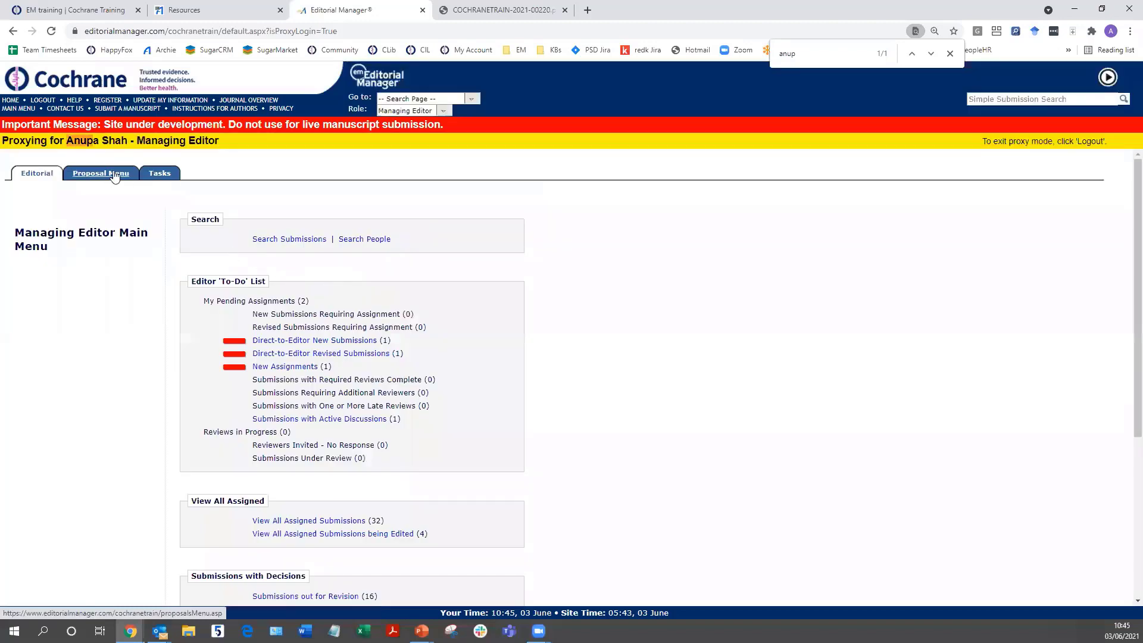
left_click(116, 175)
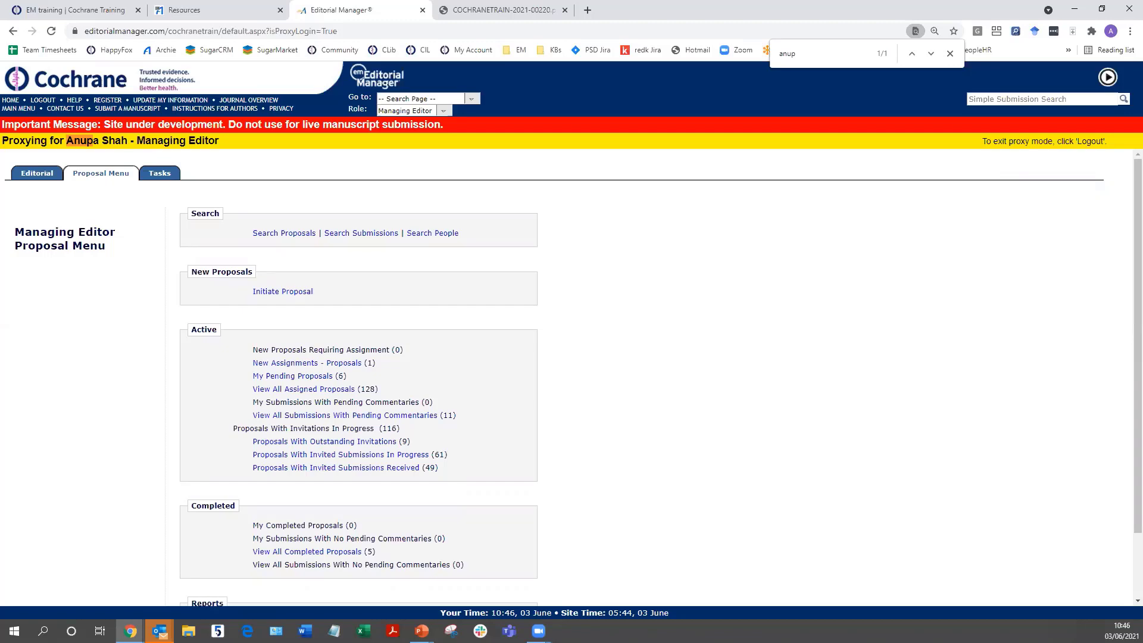
key("alt+Tab")
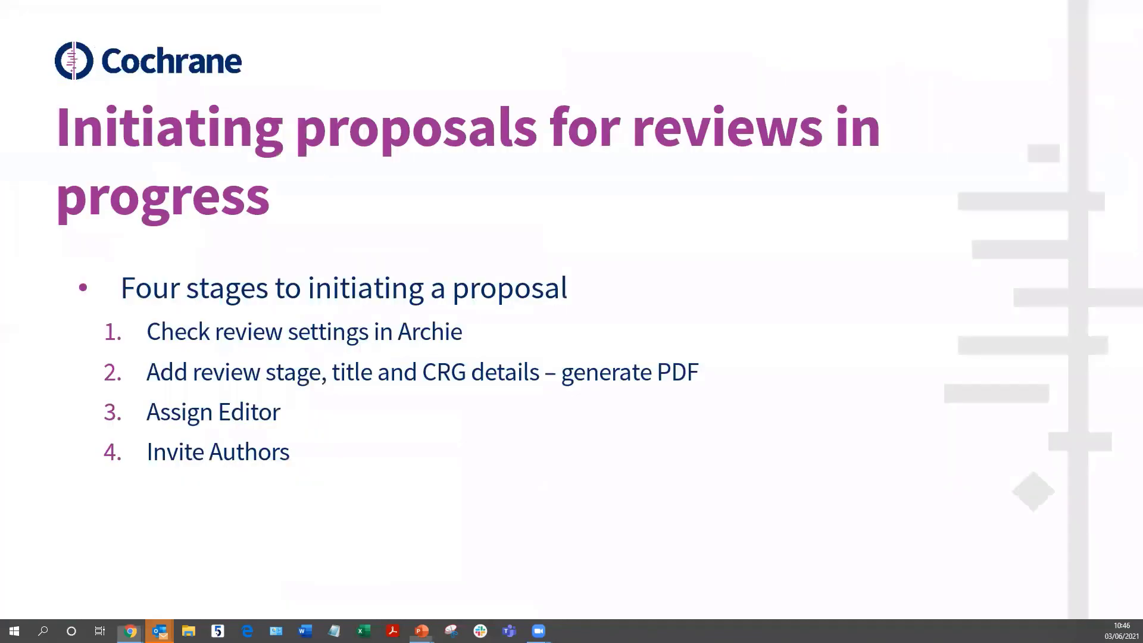
key("Right")
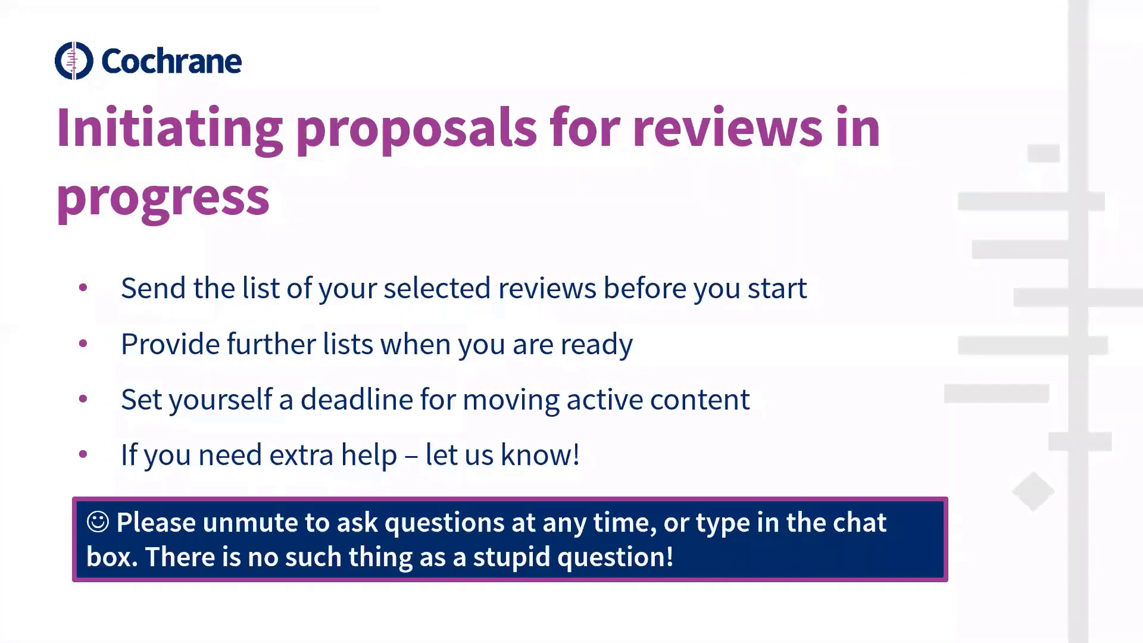